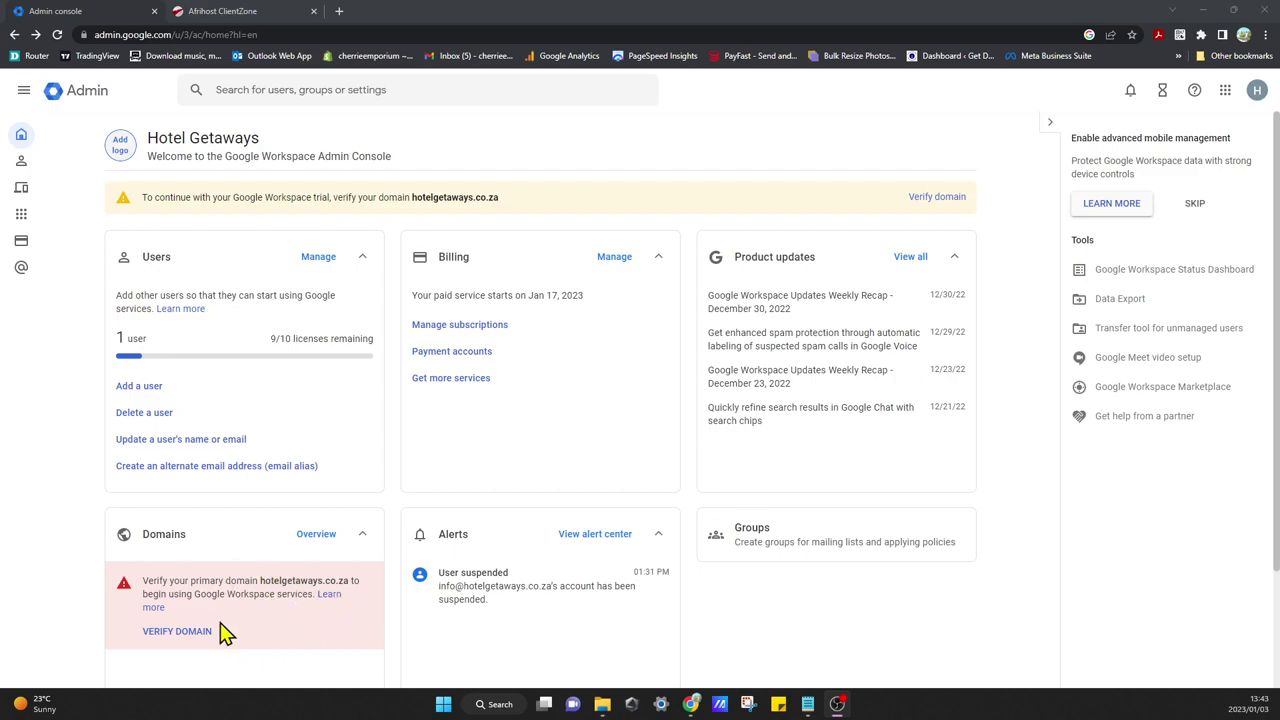
- Begin verifying hotelgetaways.co.za and start the Protect your domain wizard for it
click(172, 638)
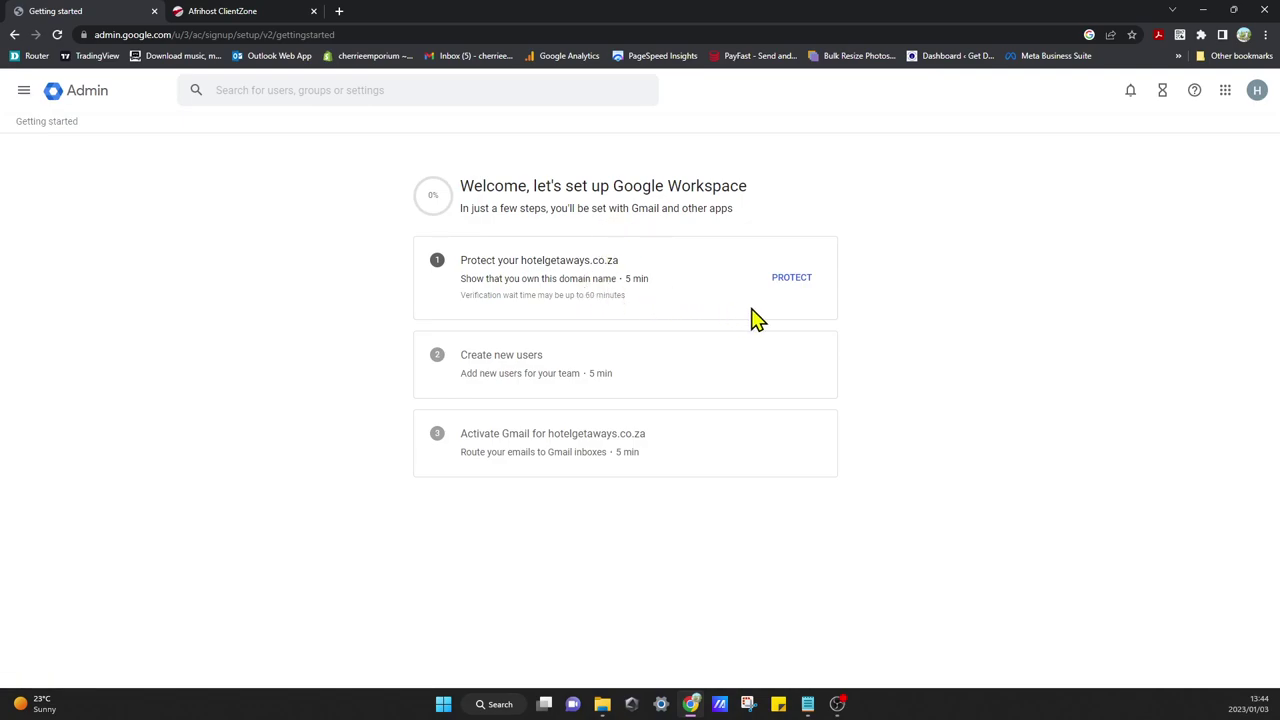
click(791, 282)
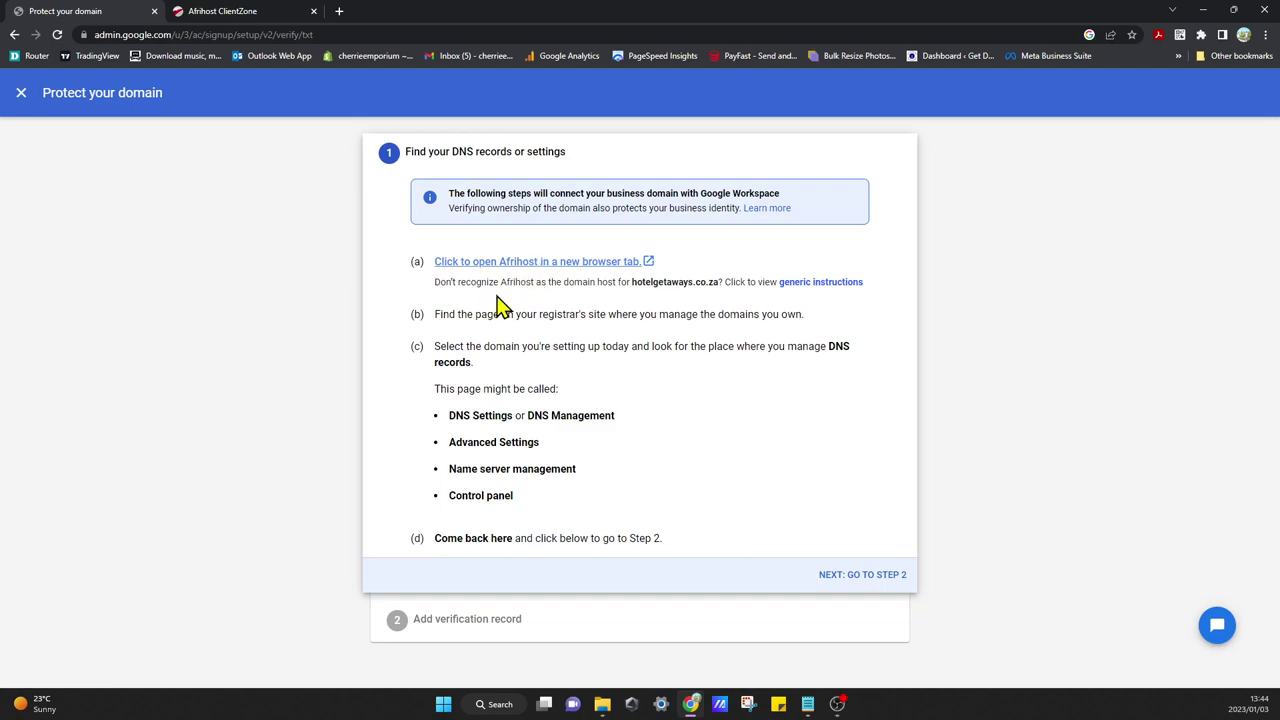
- Switch to the open Afrihost ClientZone tab and go back to its home page
click(575, 262)
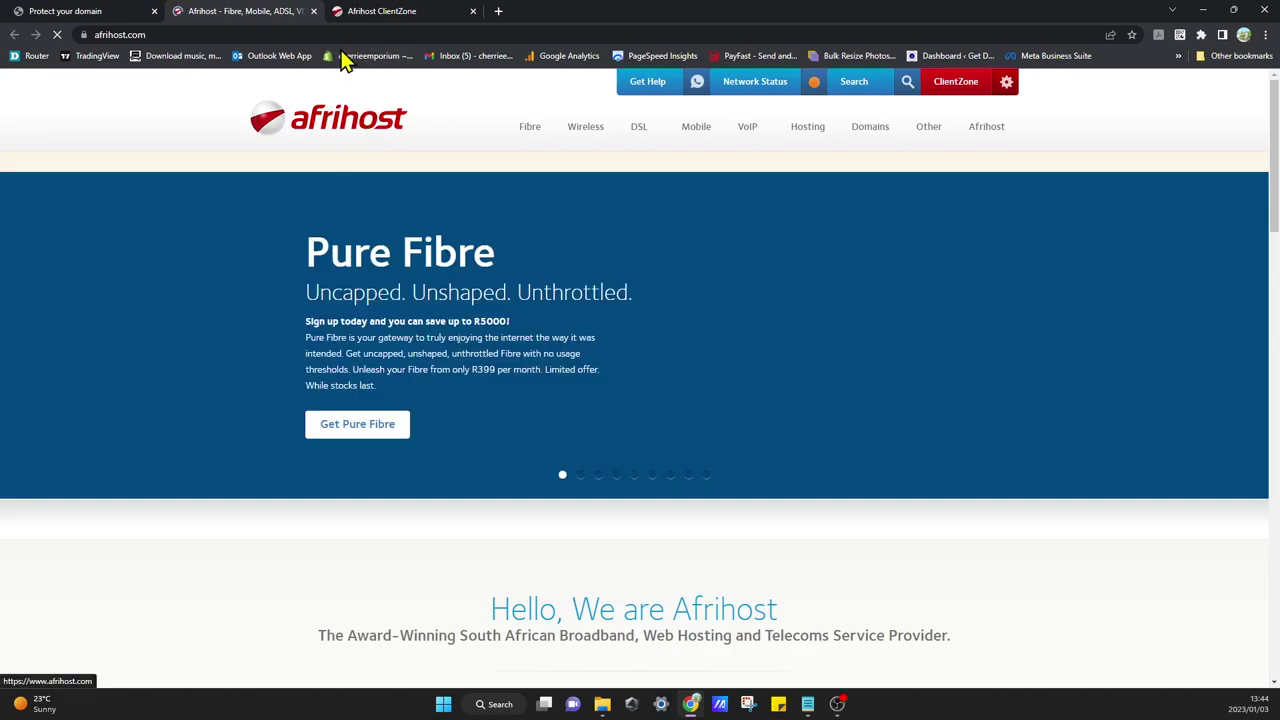
click(313, 11)
click(255, 12)
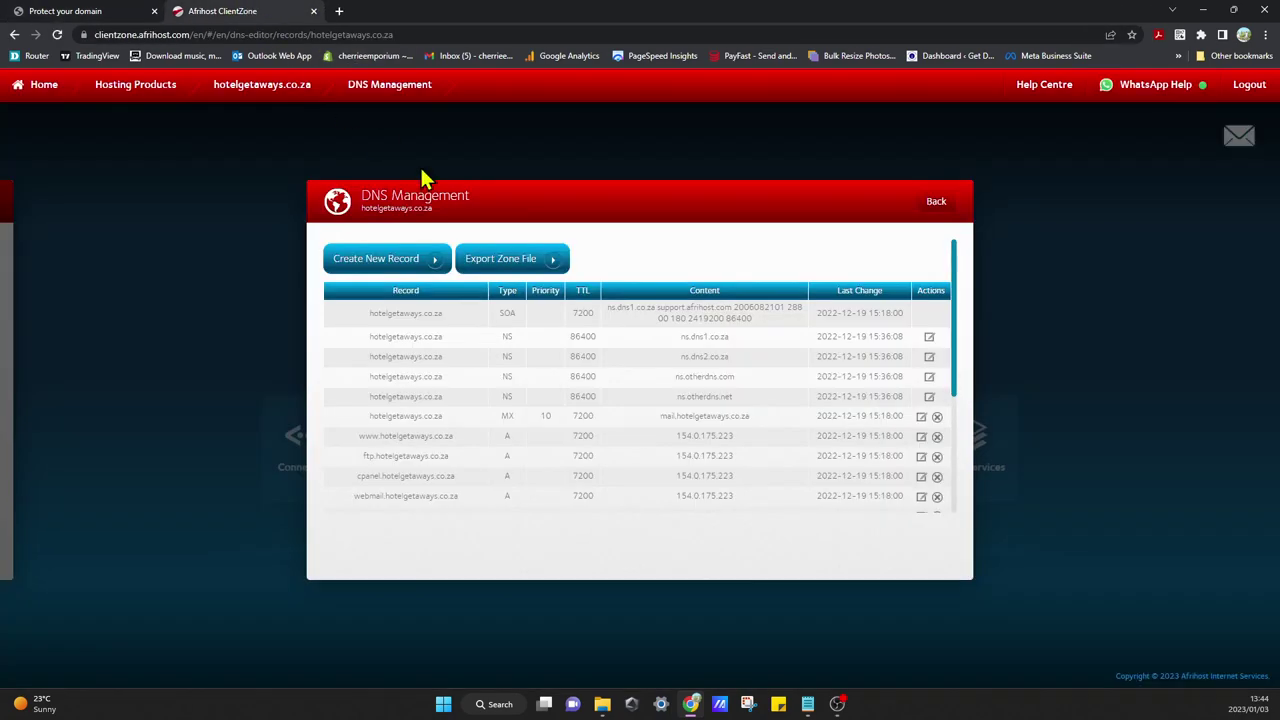
click(935, 203)
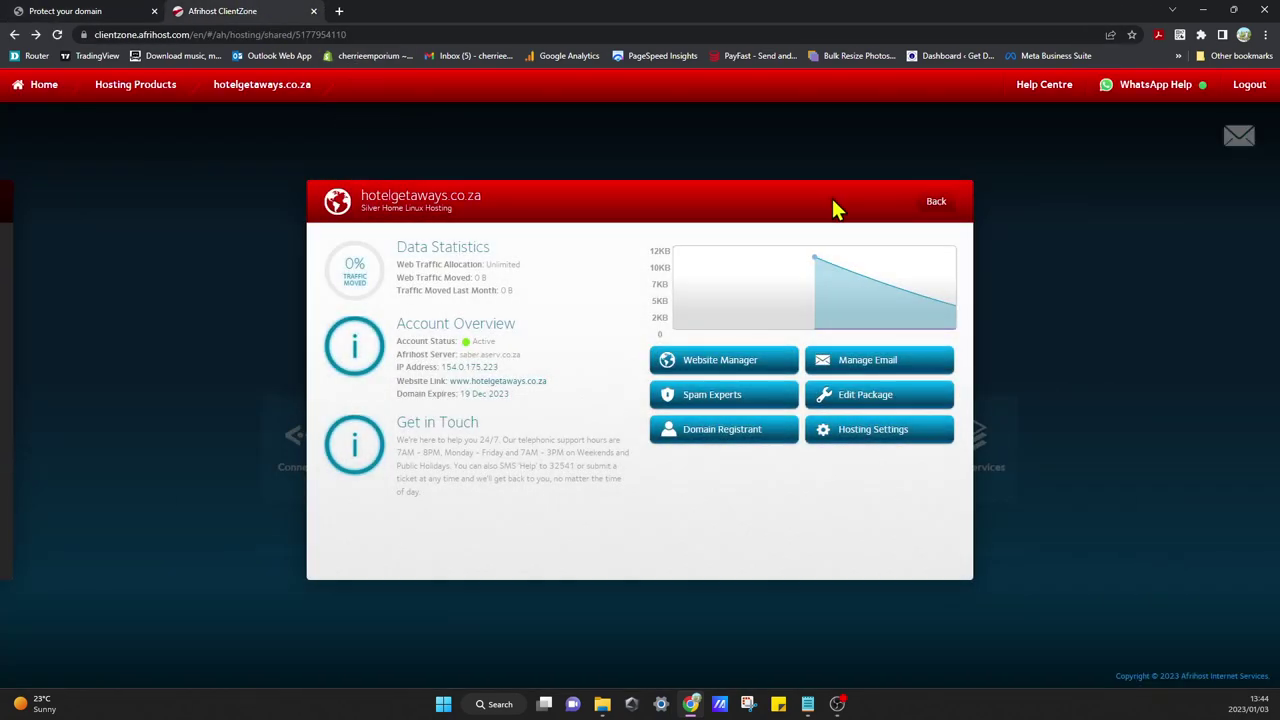
click(936, 205)
click(926, 204)
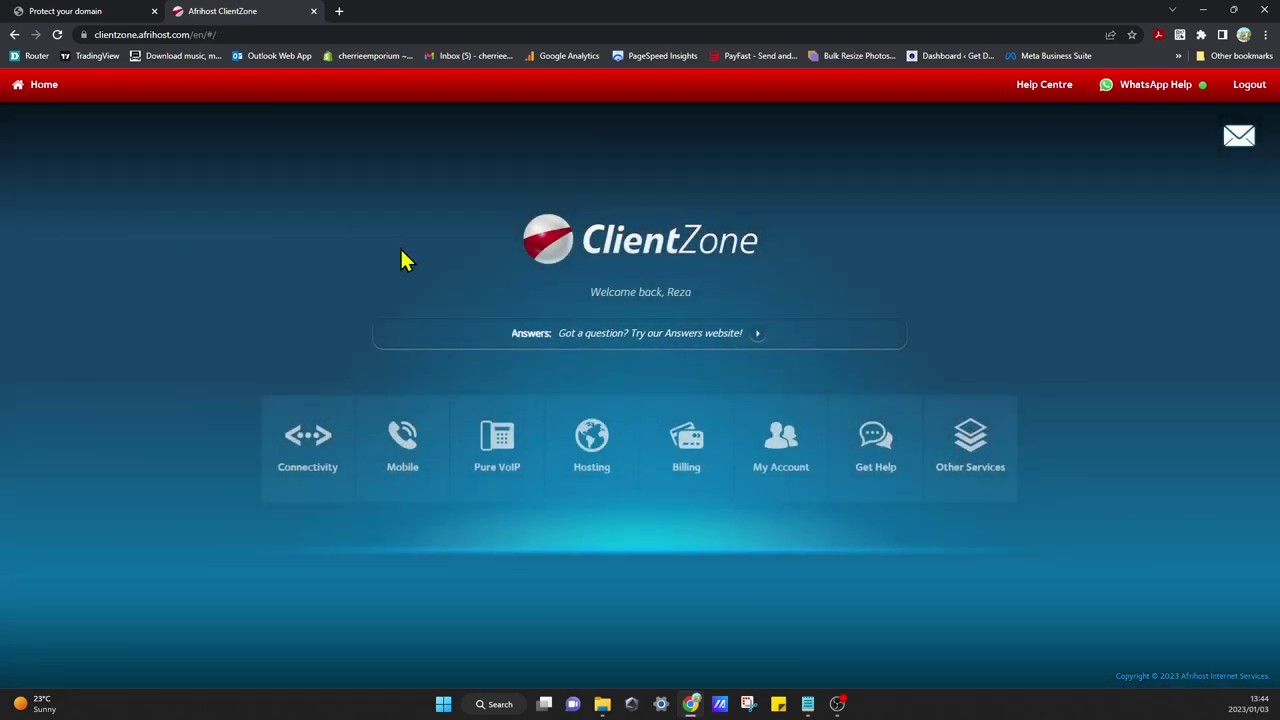
- Open the DNS Editor in the hotelgetaways.co.za Hosting Settings, then return to the Google tab
click(605, 481)
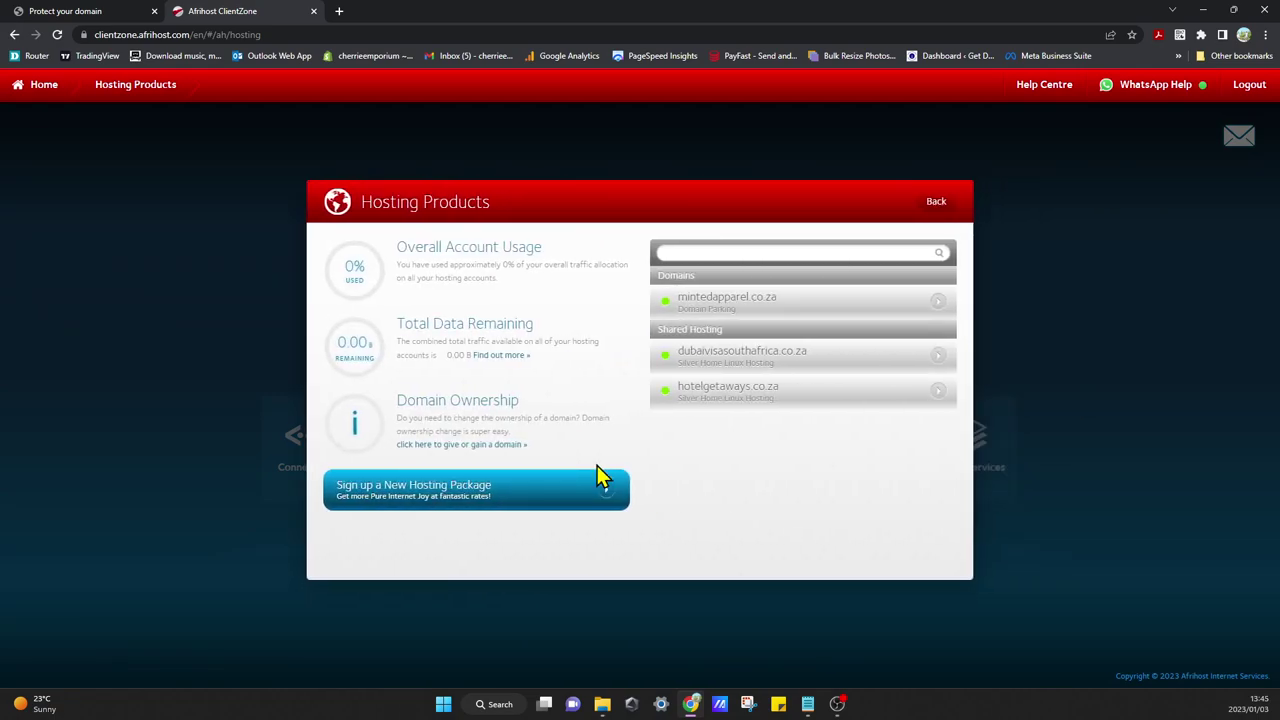
click(800, 392)
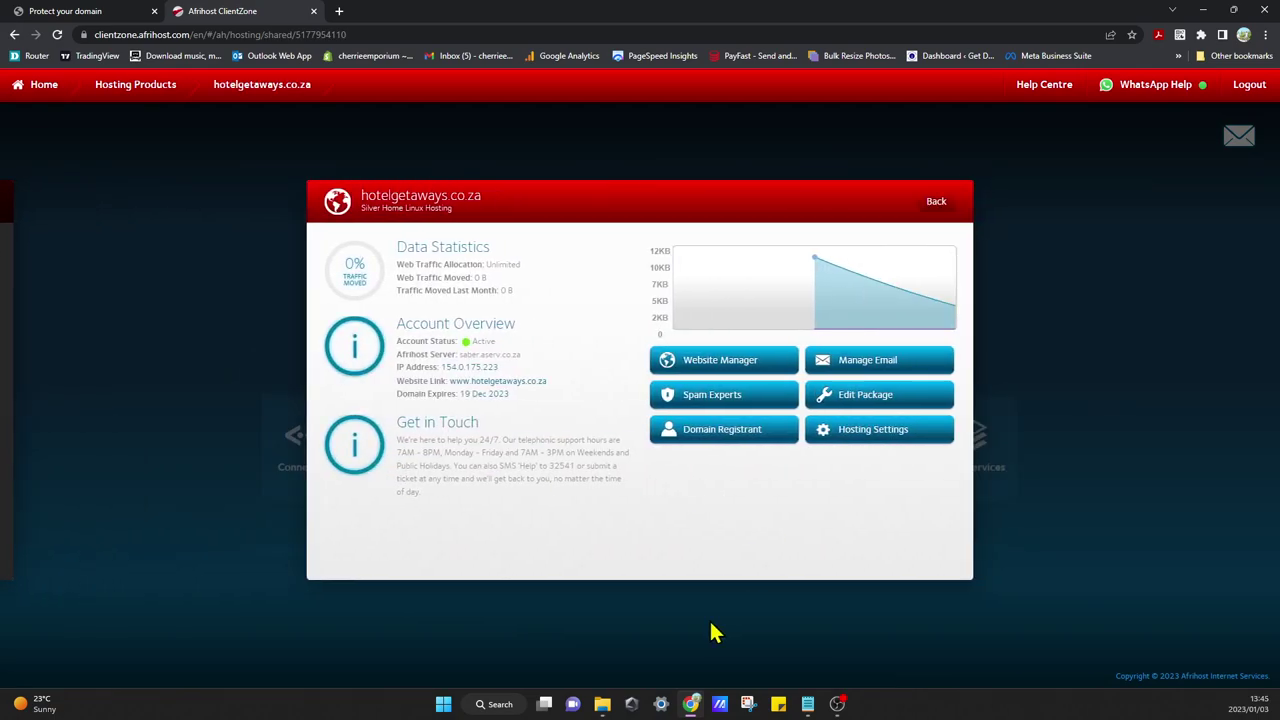
click(920, 441)
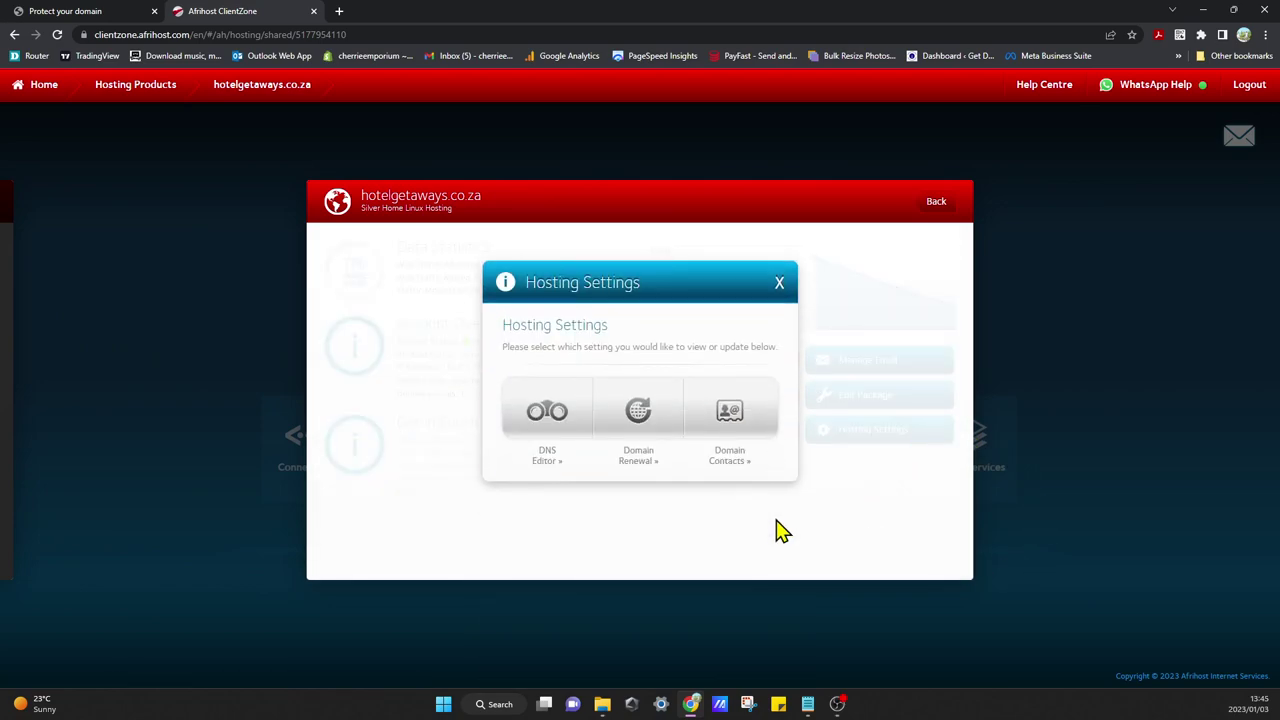
click(541, 452)
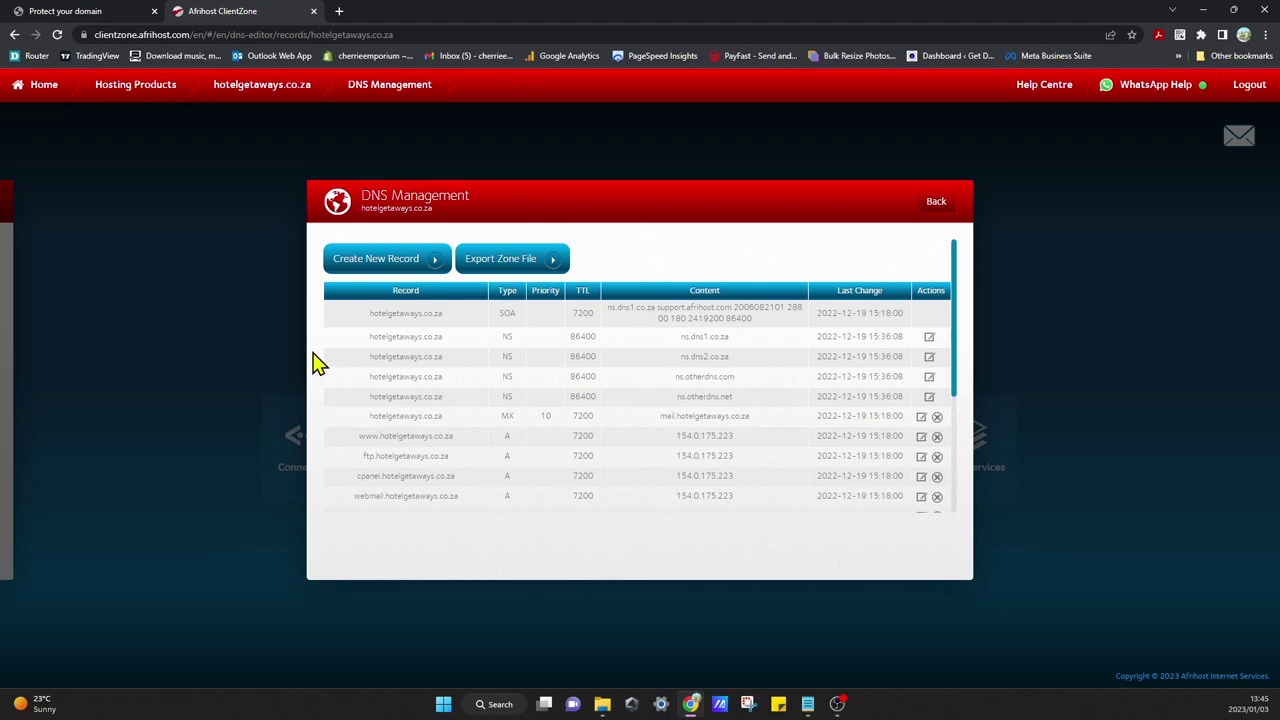
click(100, 12)
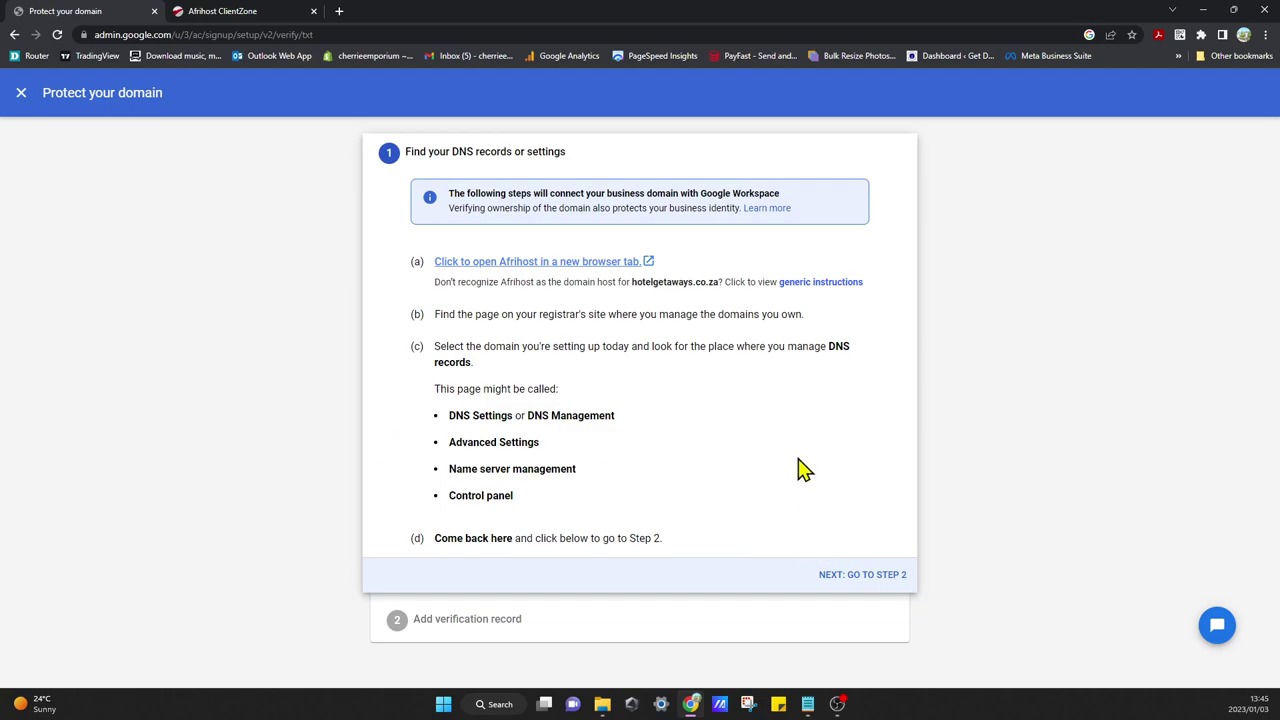
- Advance to step 2, Add verification record, and copy the google-site-verification TXT code
click(866, 578)
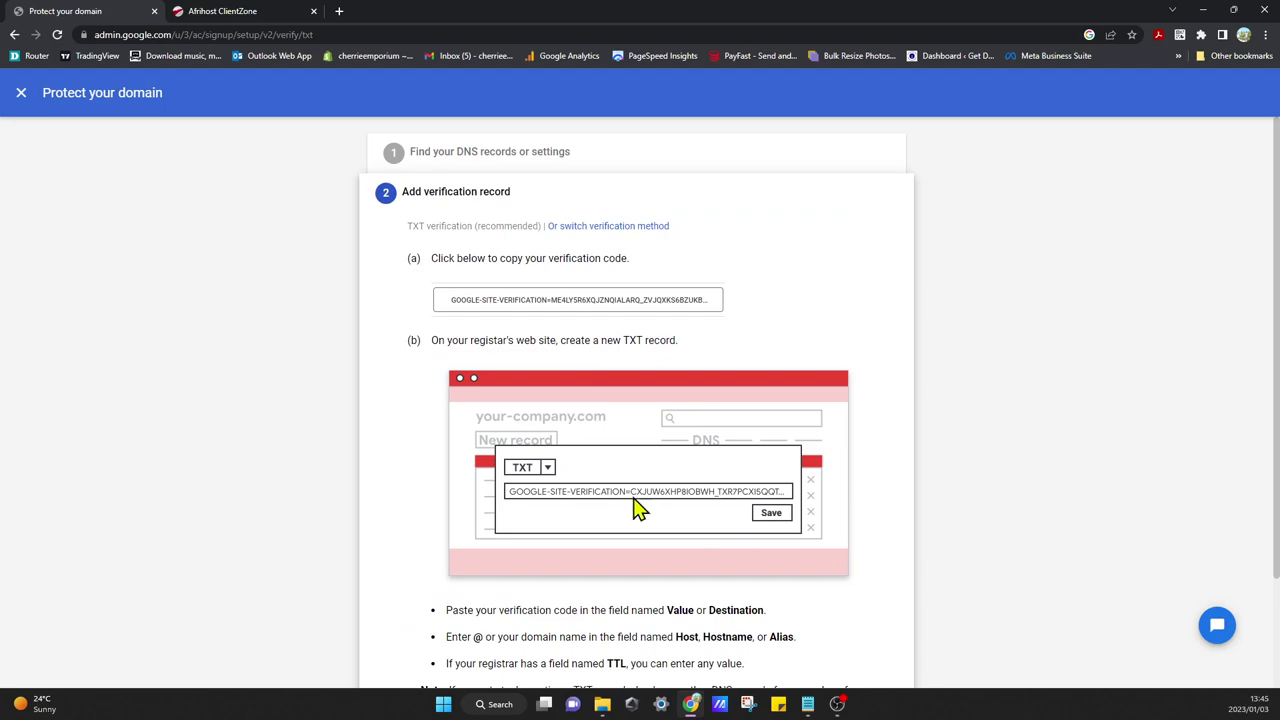
scroll(335, 465, down, 1)
scroll(335, 465, up, 1)
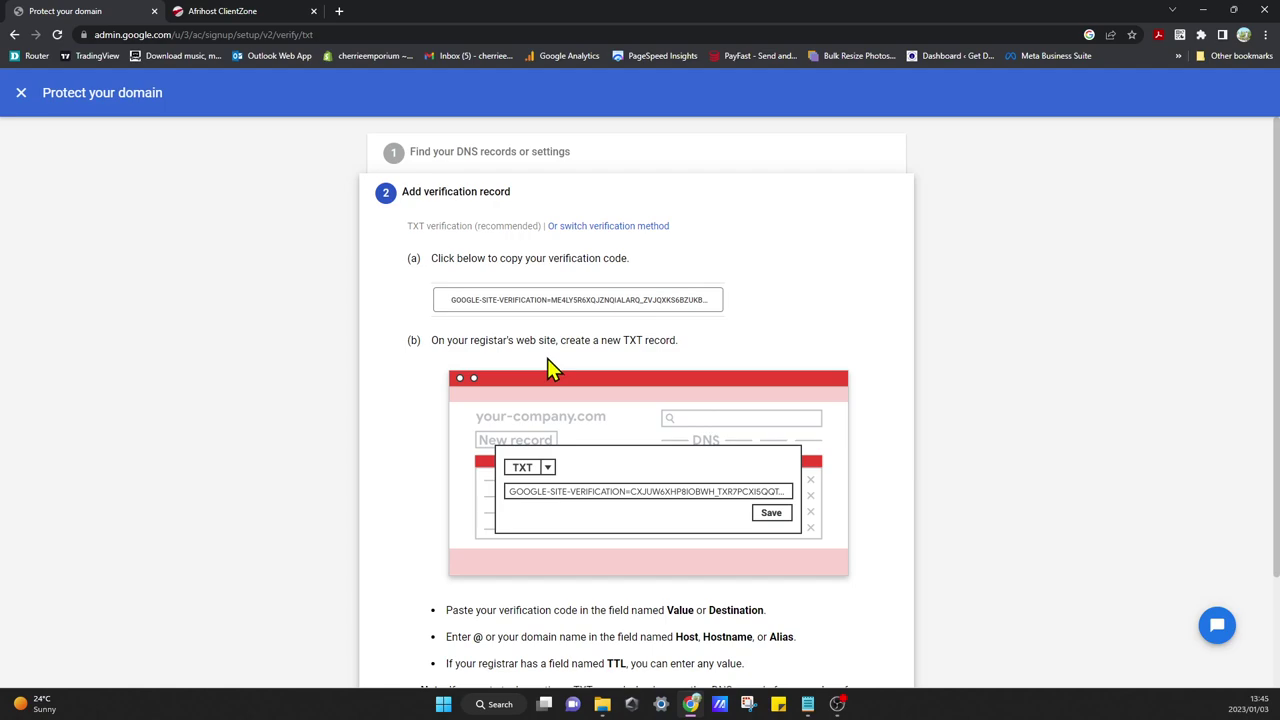
scroll(608, 500, down, 2)
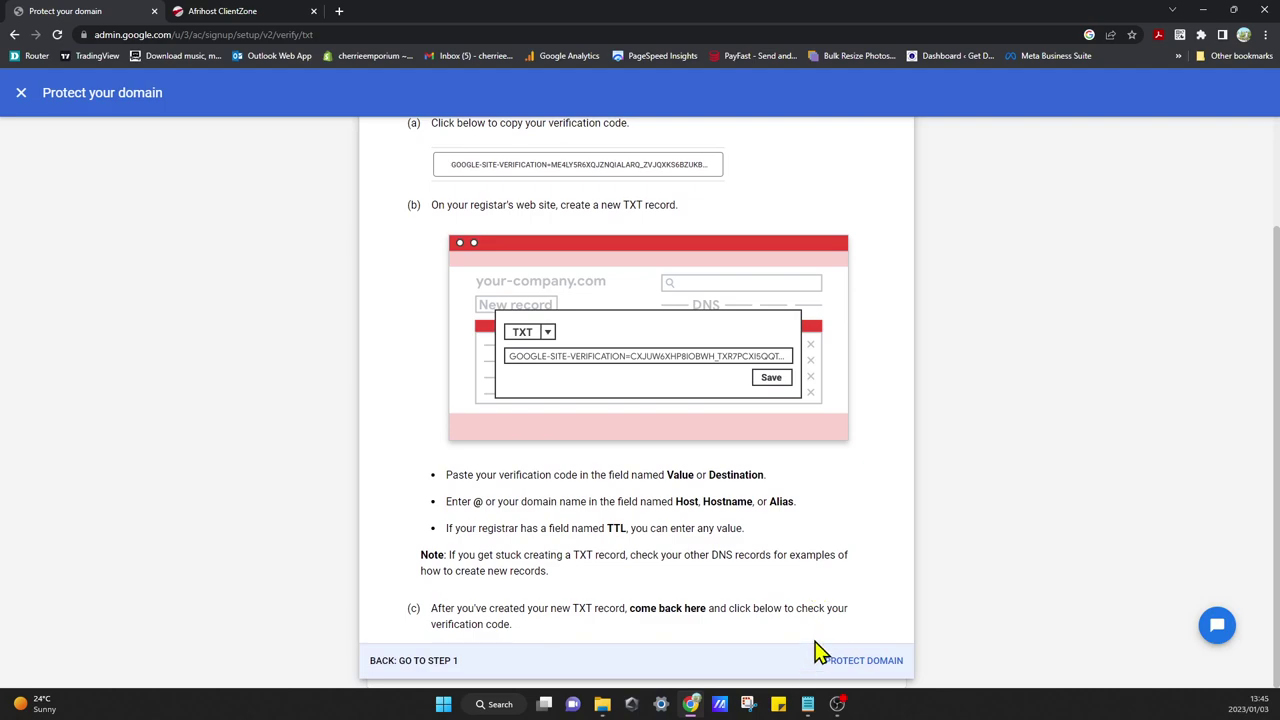
scroll(601, 614, up, 1)
scroll(601, 614, up, 2)
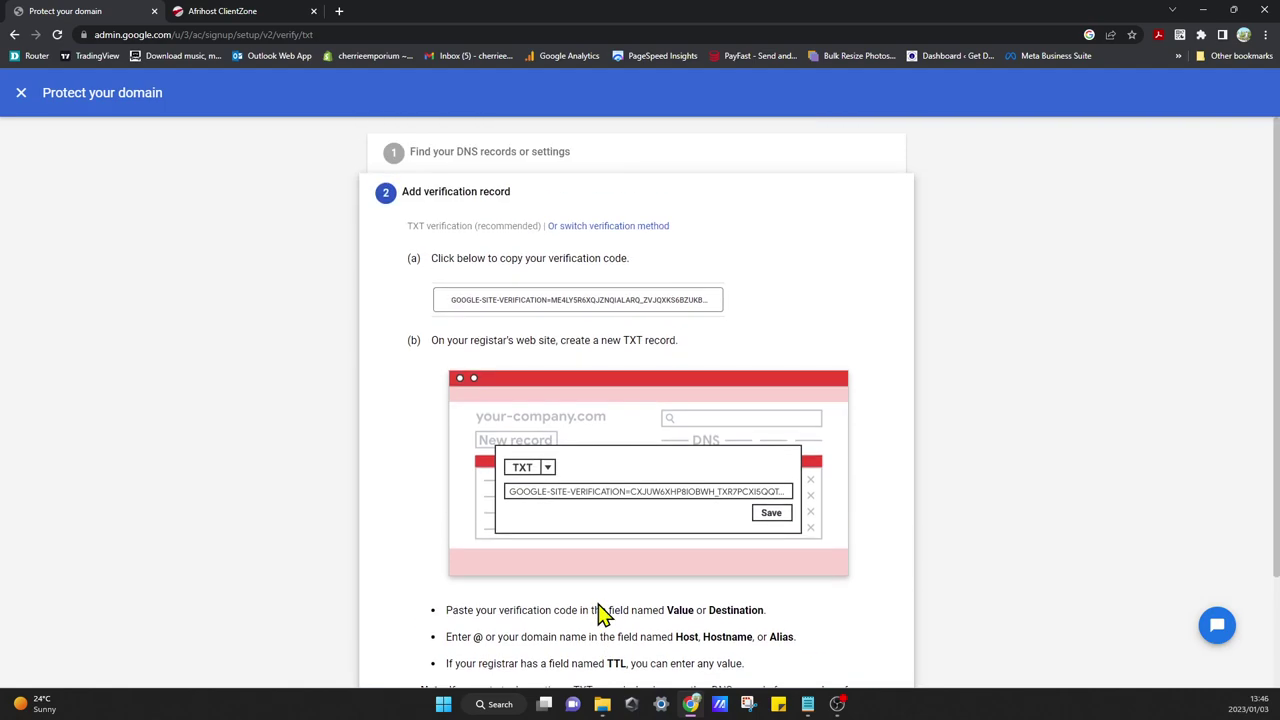
click(525, 299)
scroll(525, 299, down, 1)
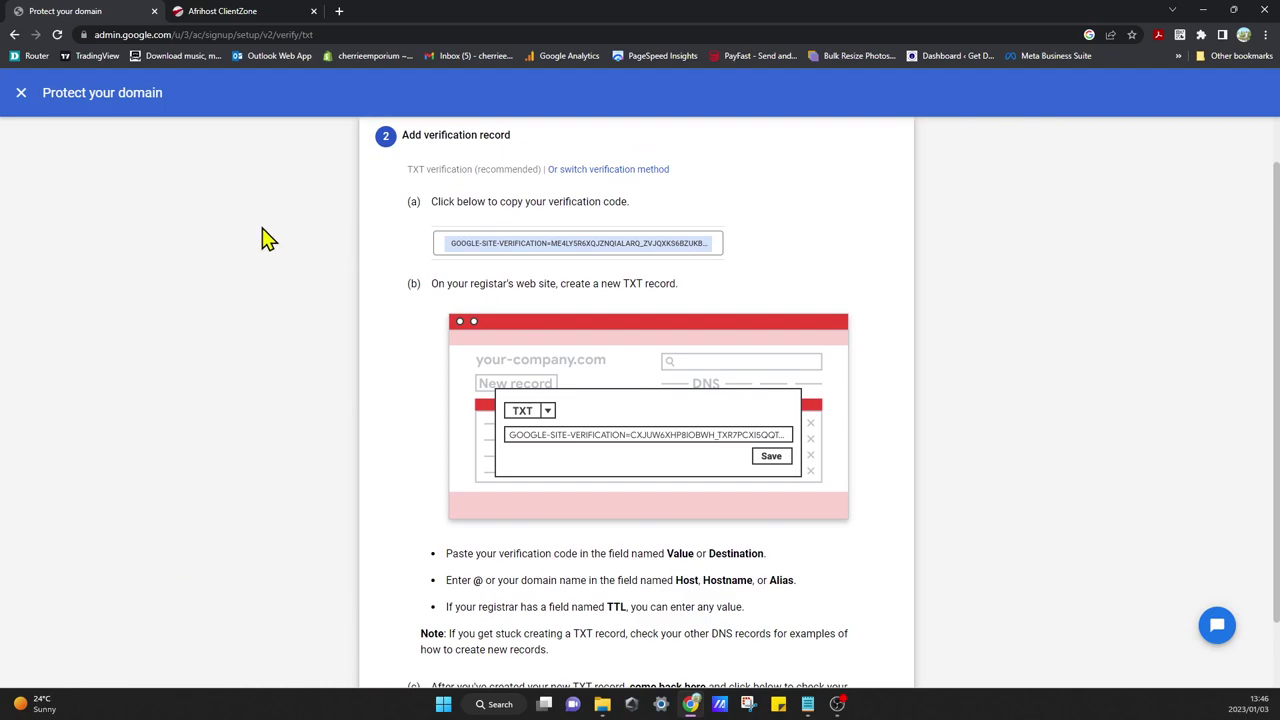
- Draft a TXT record with the pasted verification code, hit the TTL-required warning, and close it unsaved
click(277, 12)
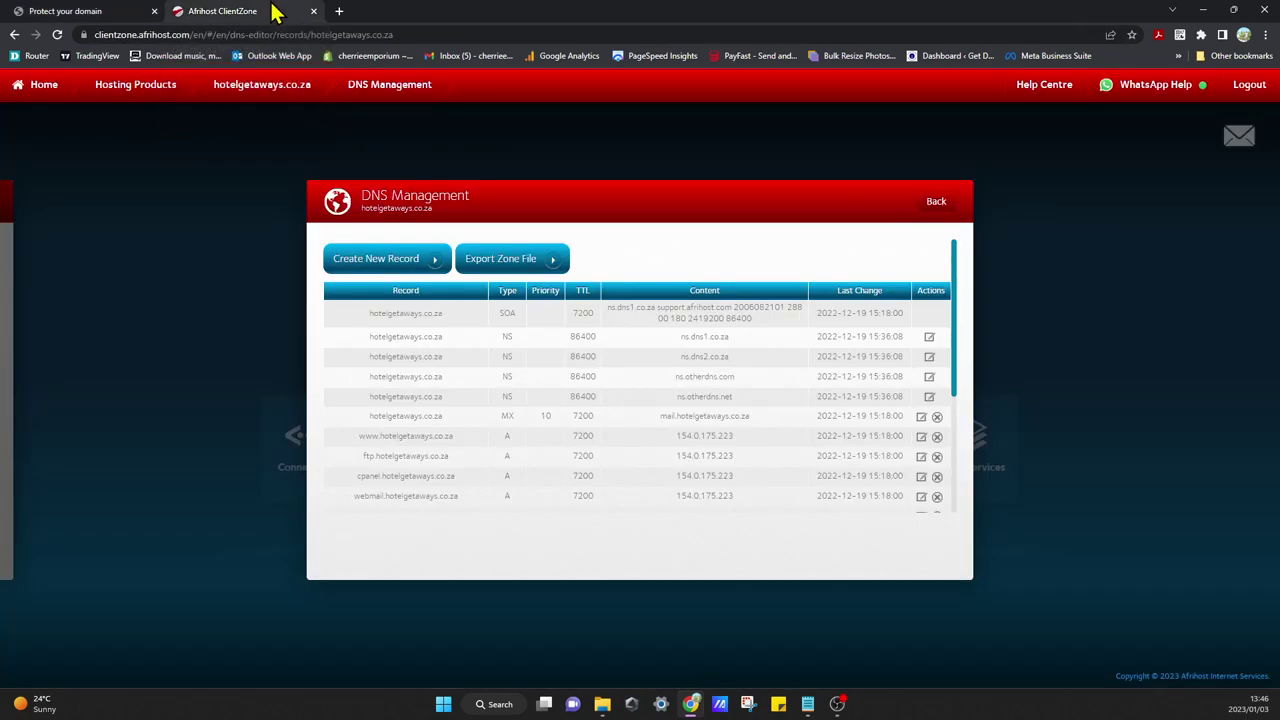
click(398, 262)
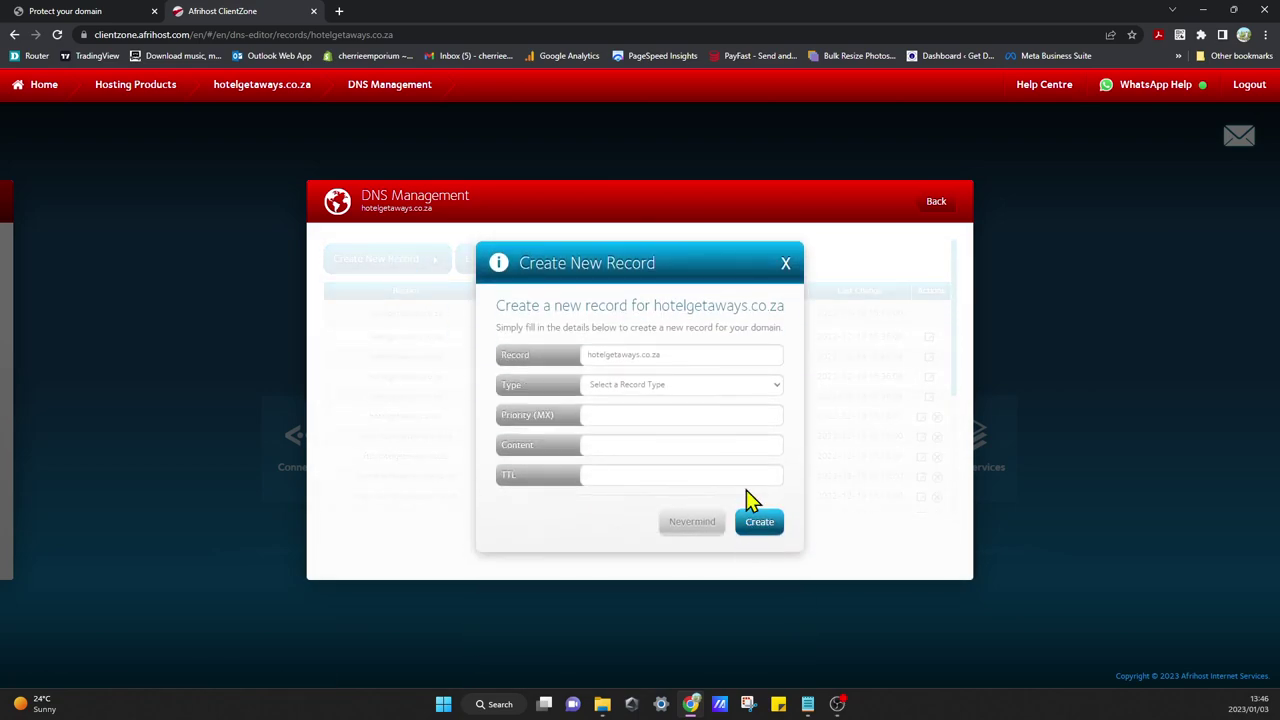
click(690, 390)
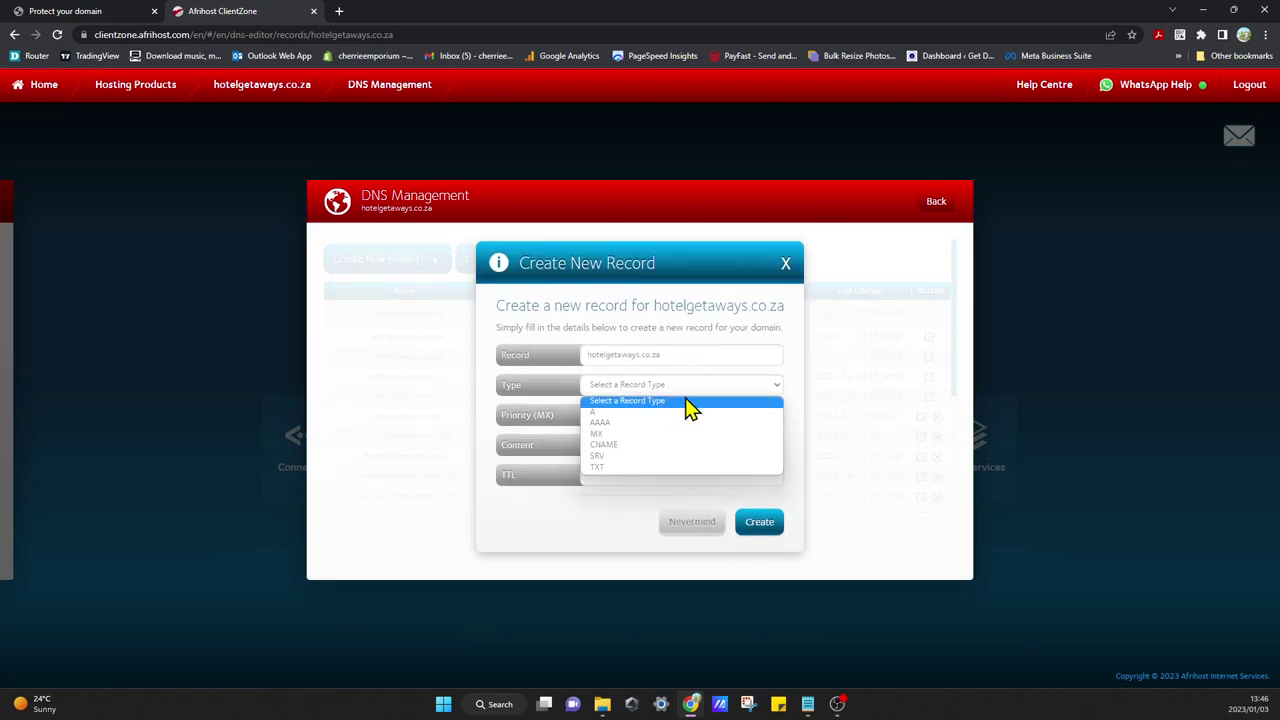
click(631, 468)
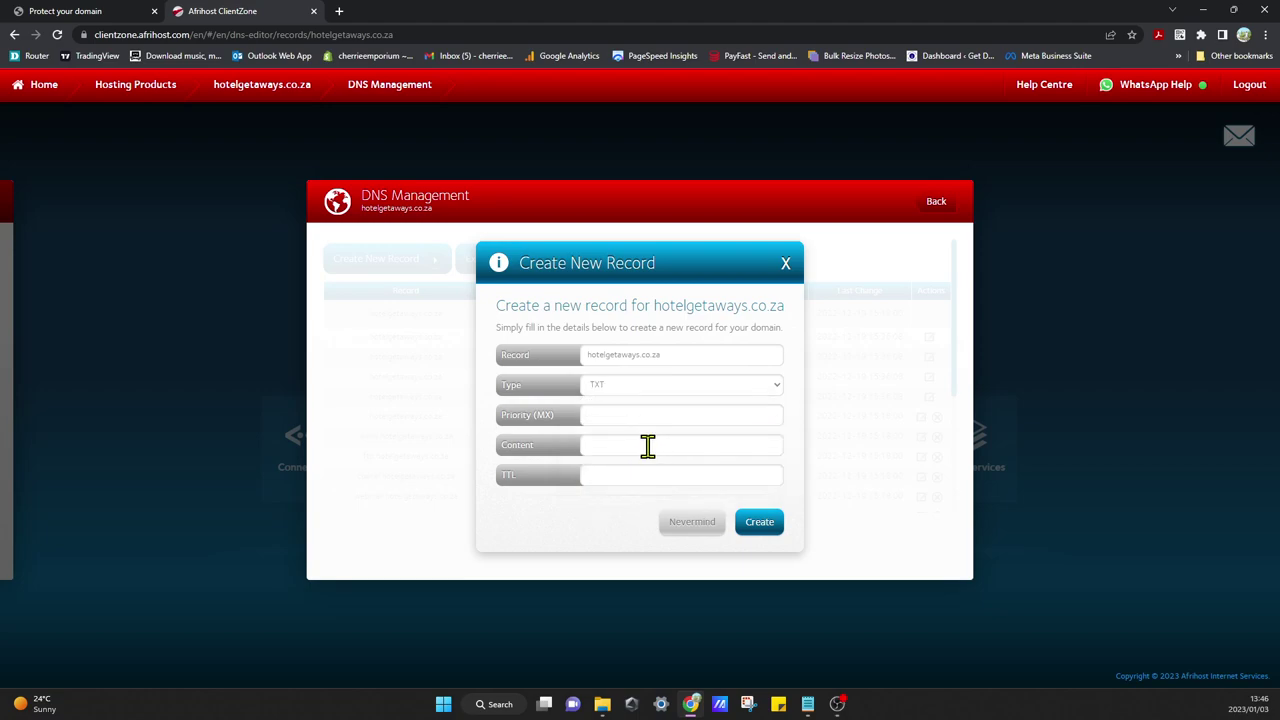
click(648, 446)
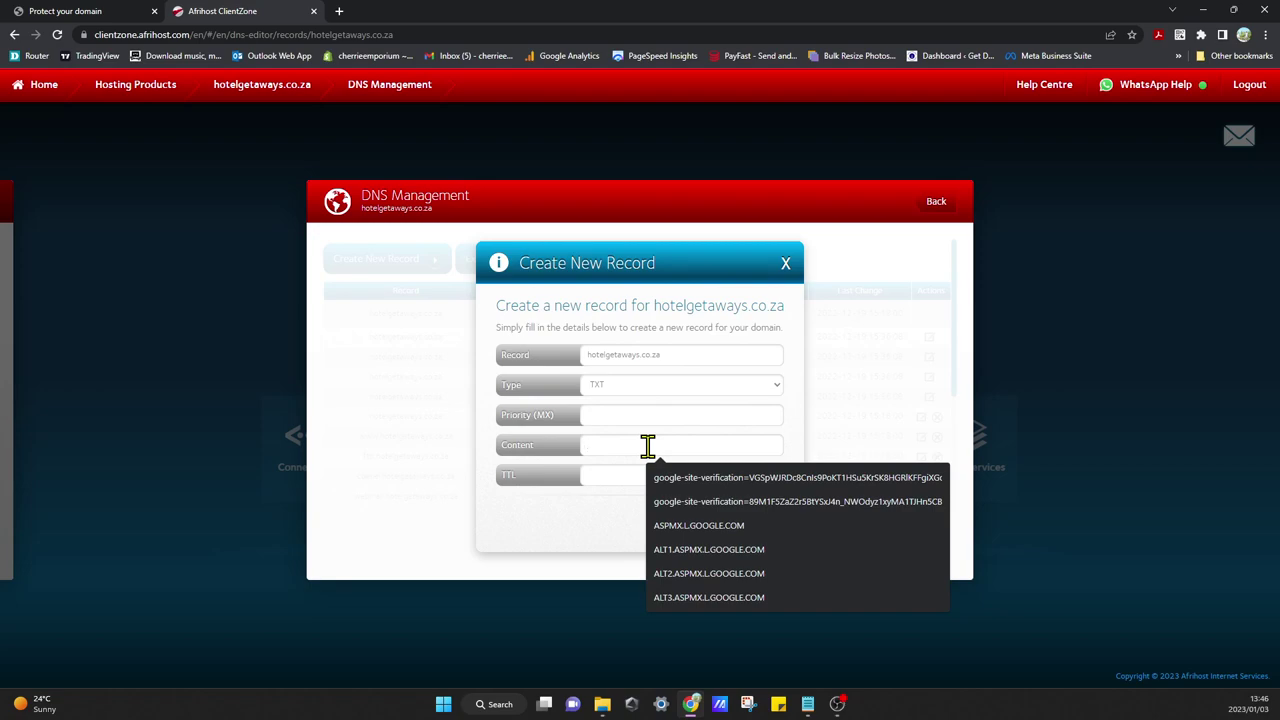
key(ctrl+v)
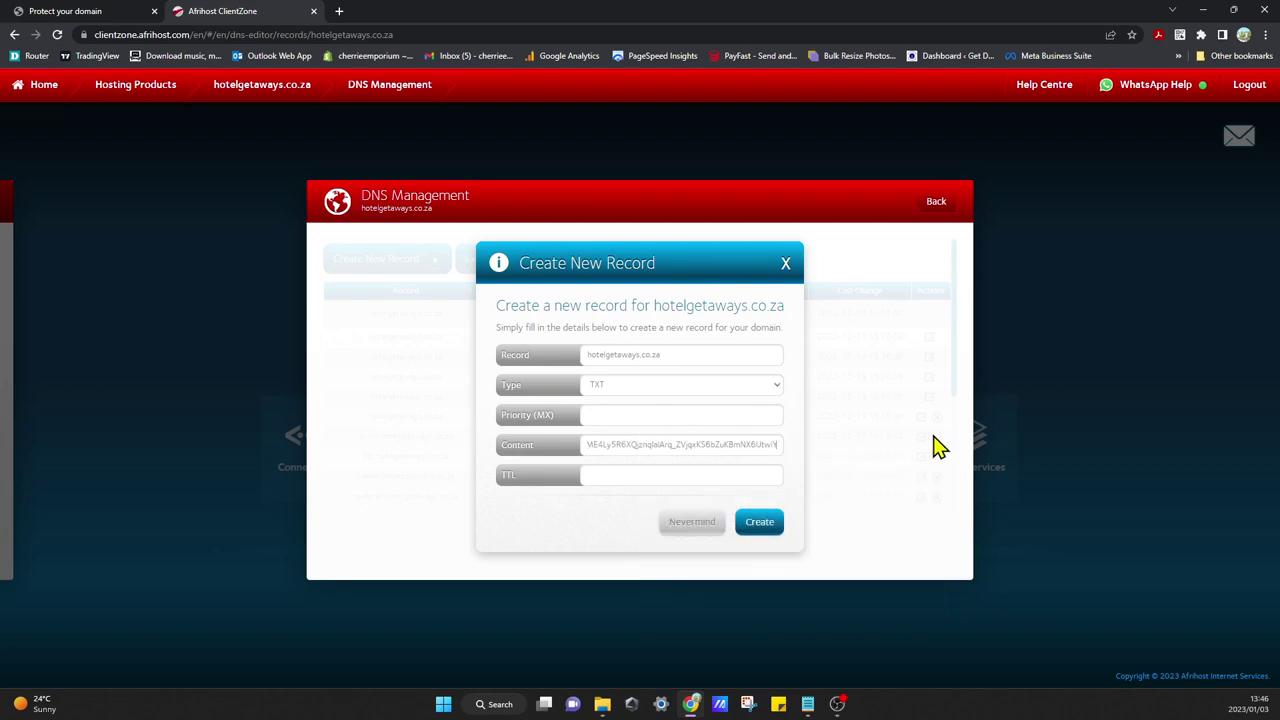
click(777, 522)
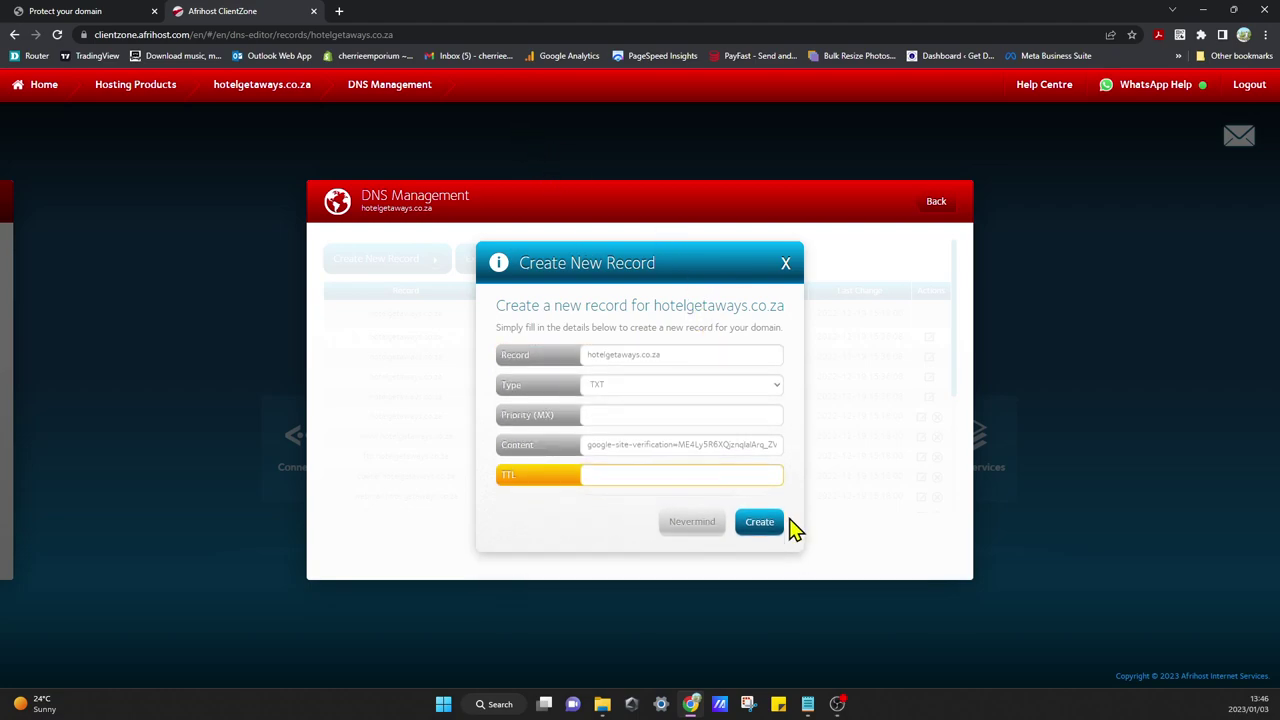
click(787, 264)
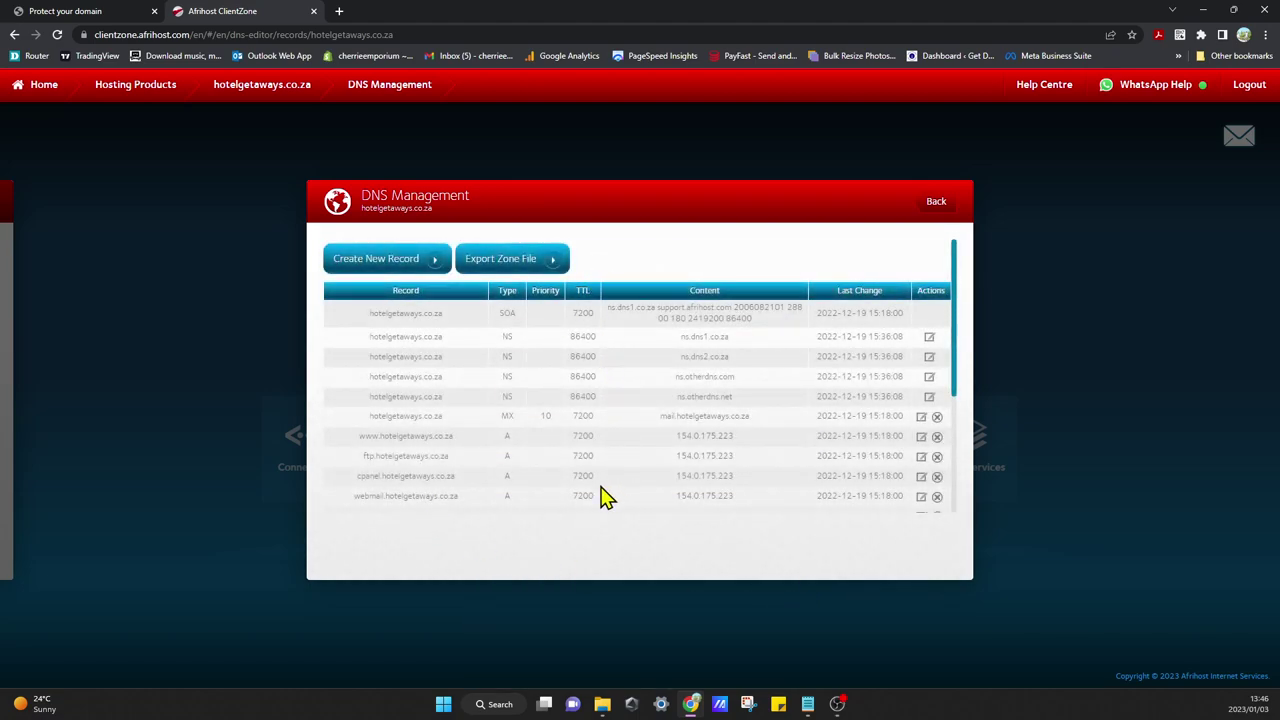
click(57, 11)
scroll(775, 604, down, 1)
scroll(775, 604, down, 1)
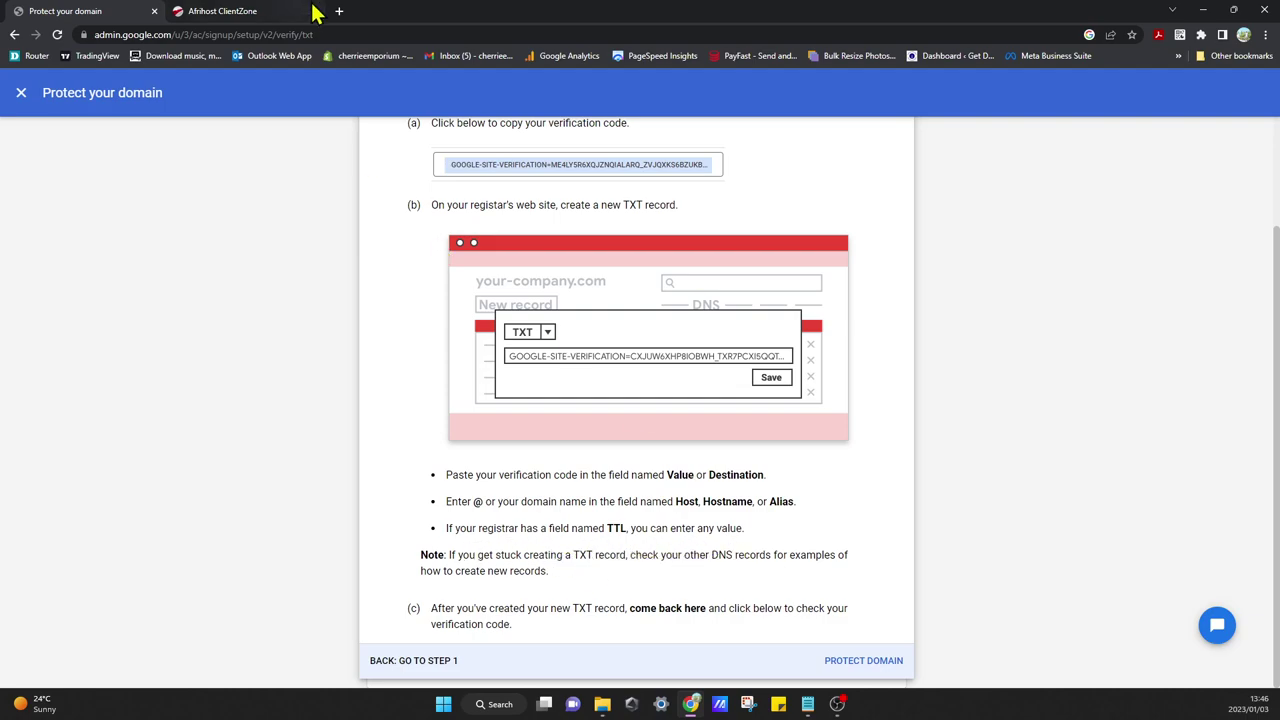
click(258, 12)
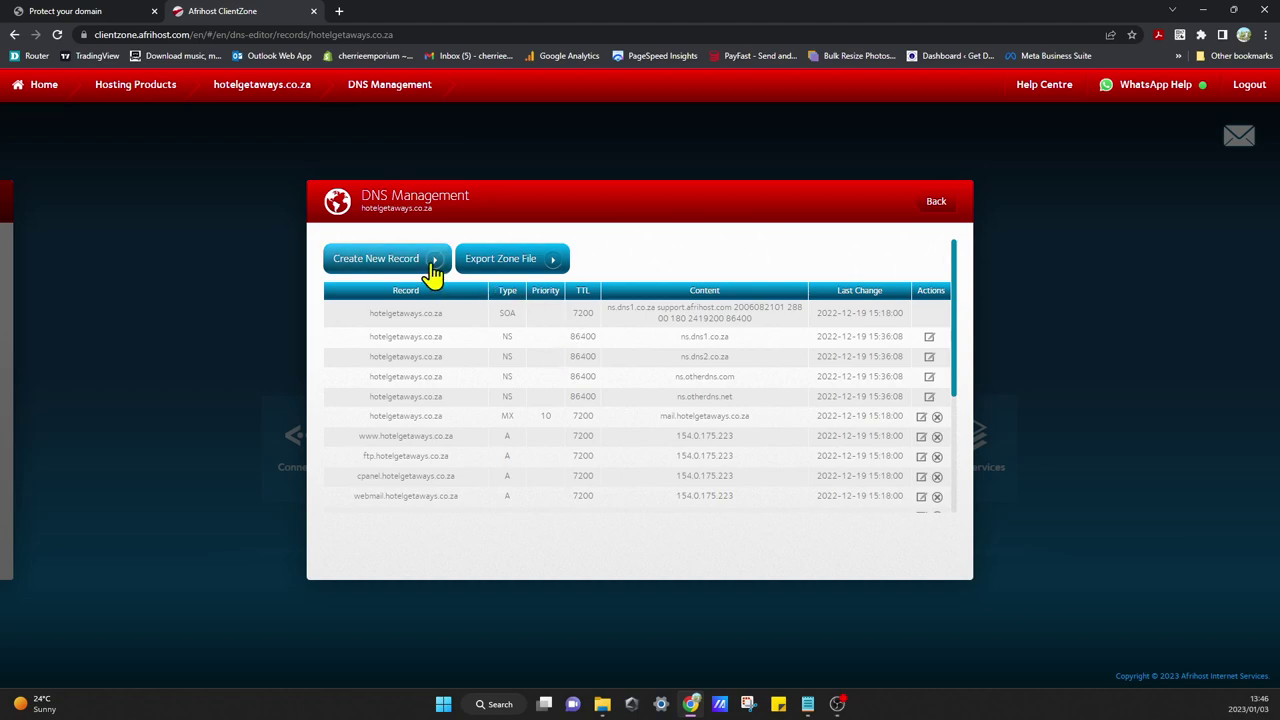
- Create a TXT record with the pasted verification code as content and TTL 7200, then confirm
click(374, 260)
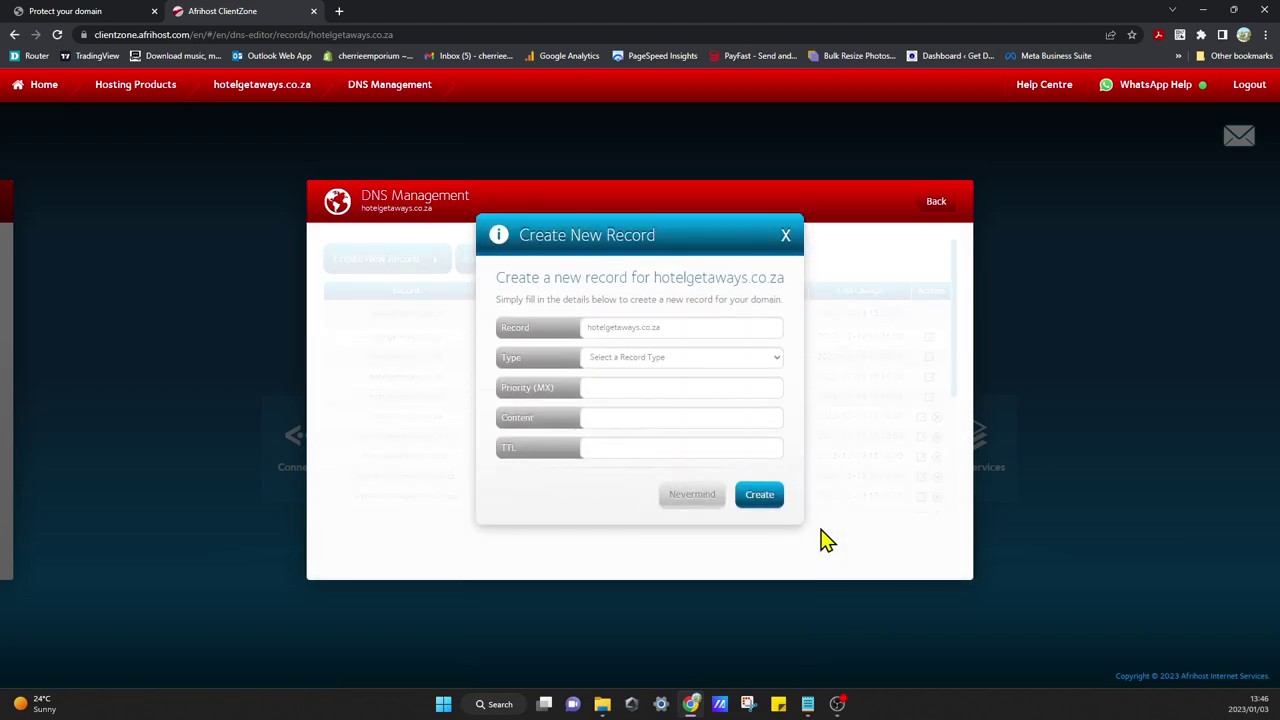
click(723, 388)
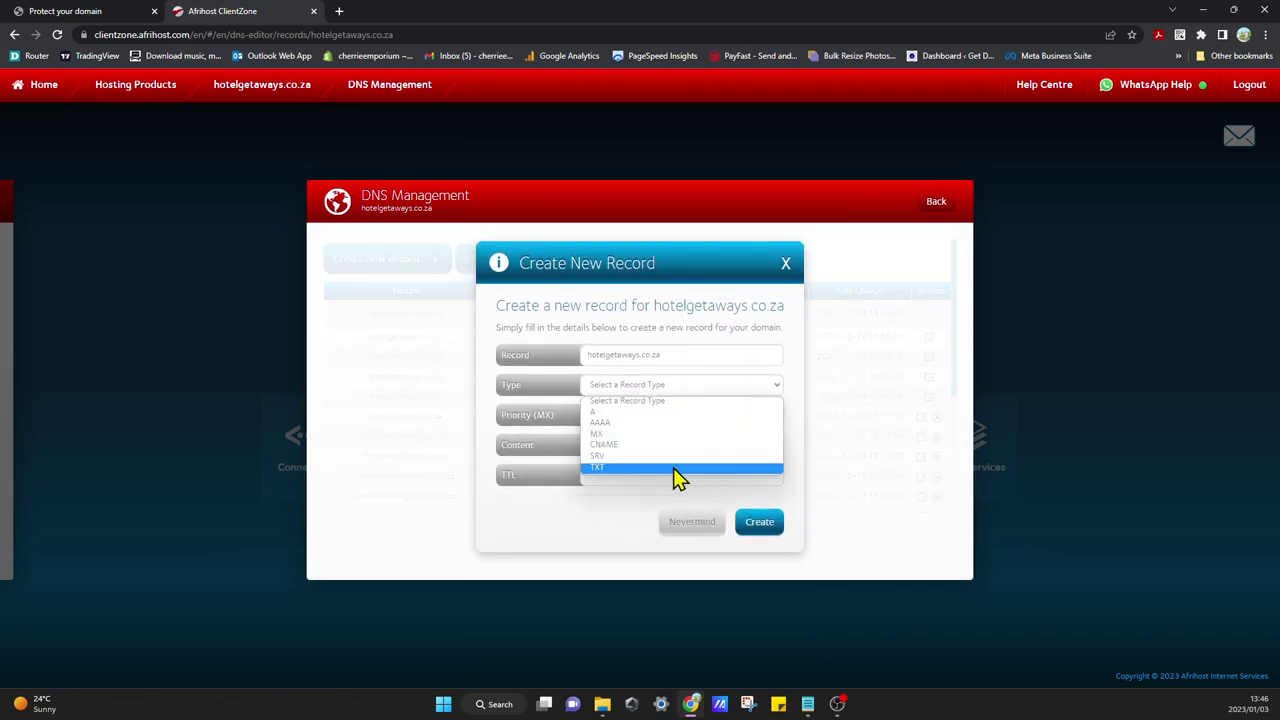
click(674, 467)
click(671, 416)
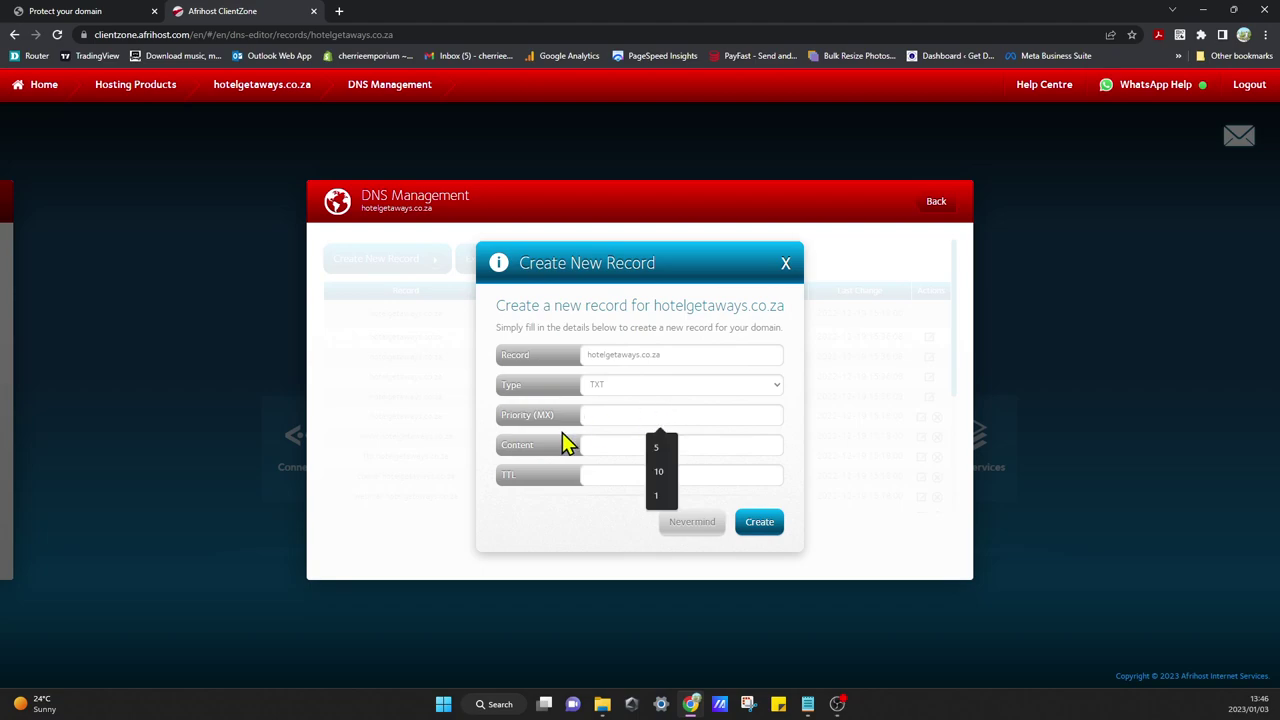
click(607, 445)
key(ctrl+v)
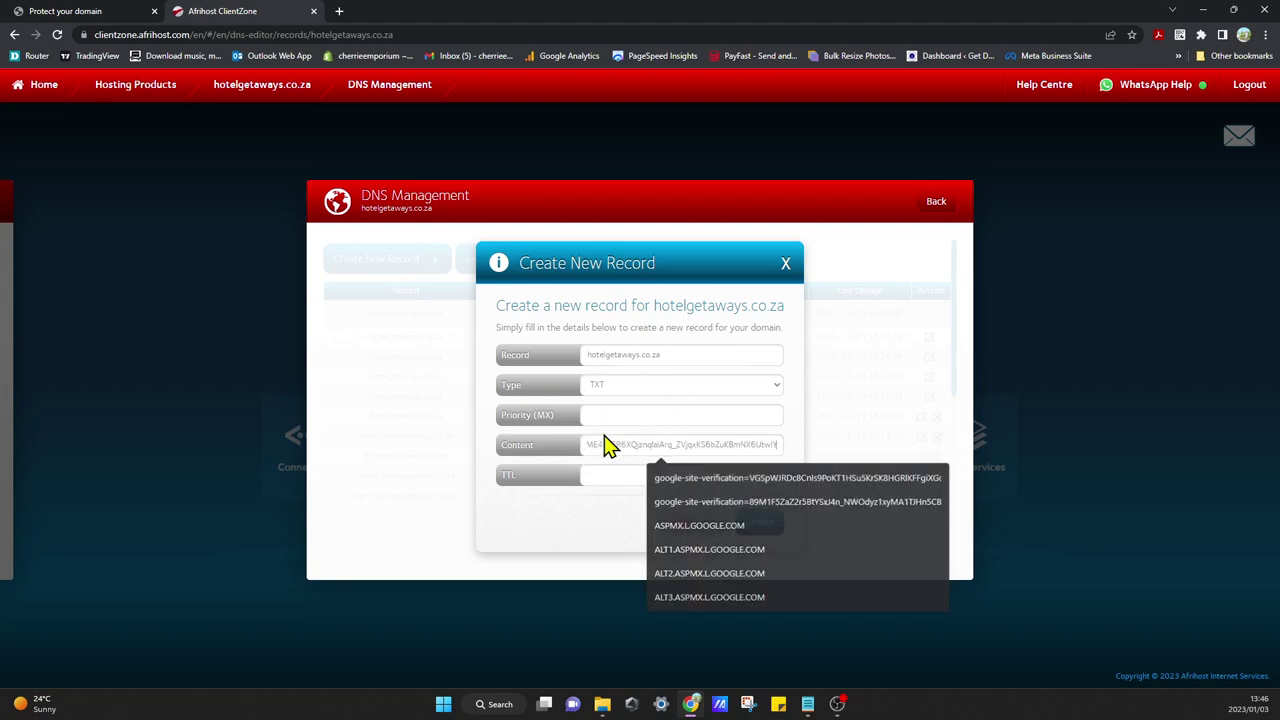
click(739, 476)
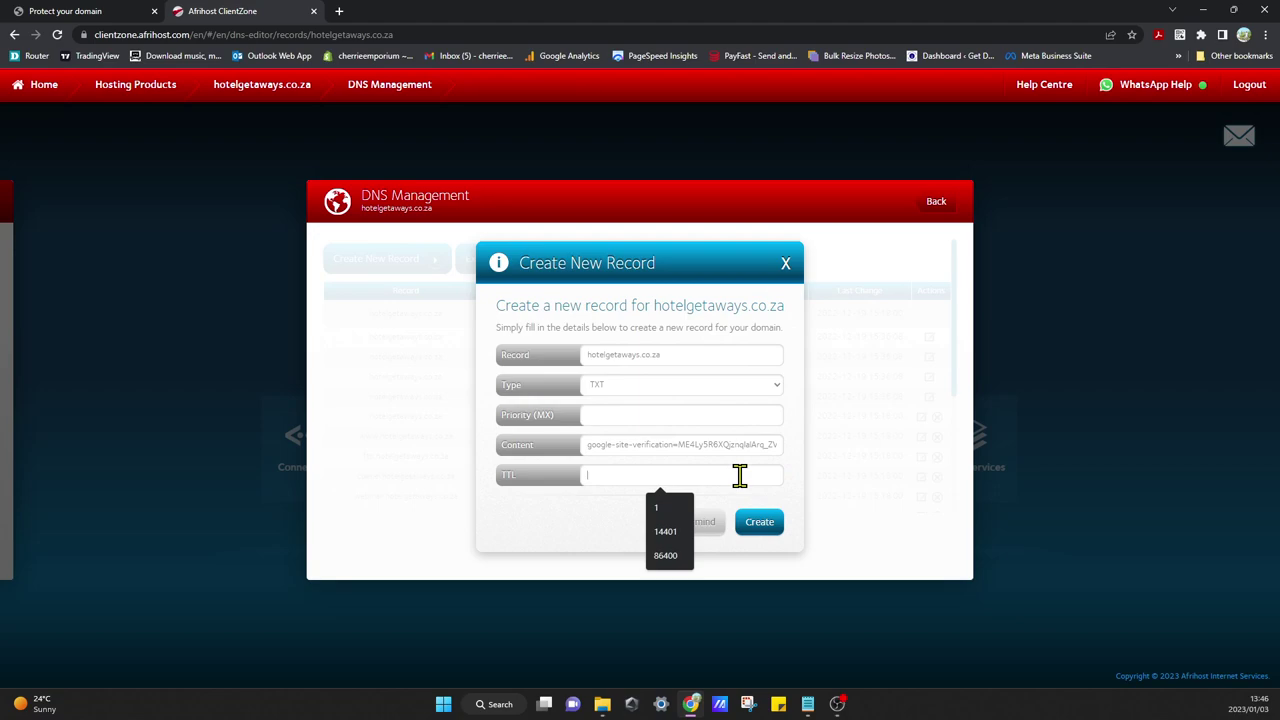
text(7200)
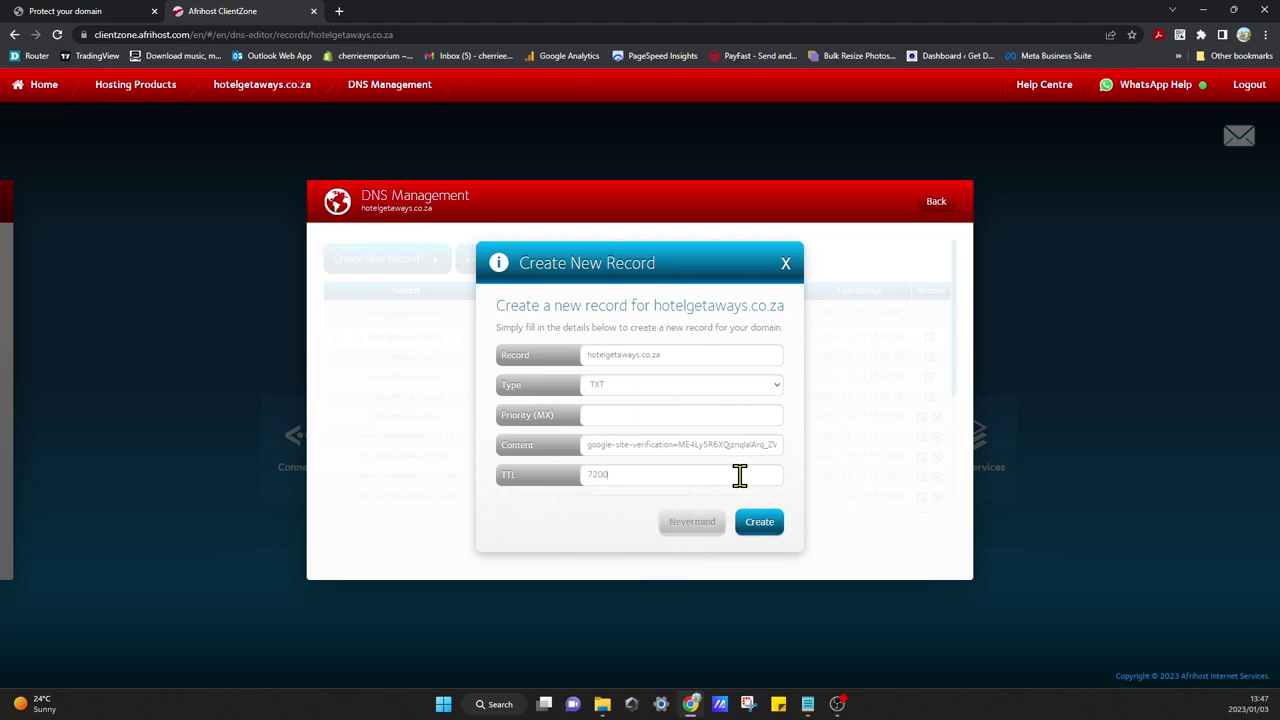
click(760, 522)
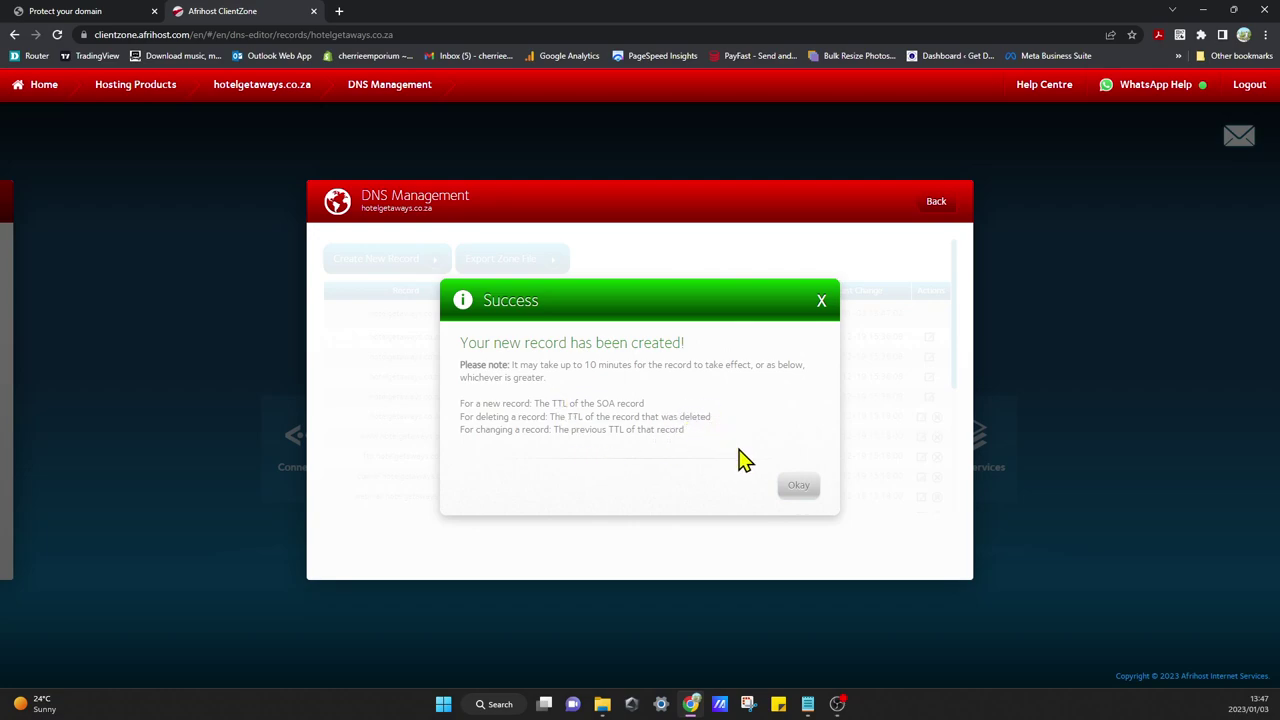
click(800, 490)
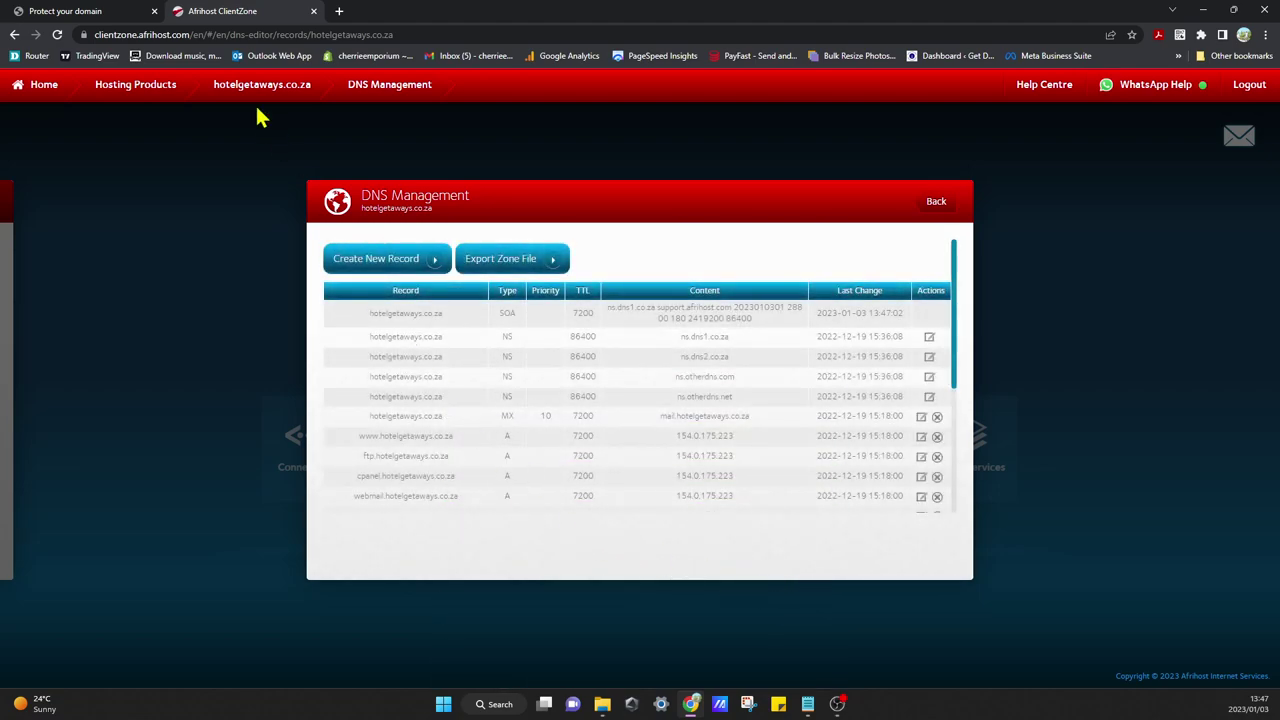
- Have Google check the TXT record, confirm the domain is protected, and open the Admin home page
click(122, 12)
scroll(280, 597, up, 2)
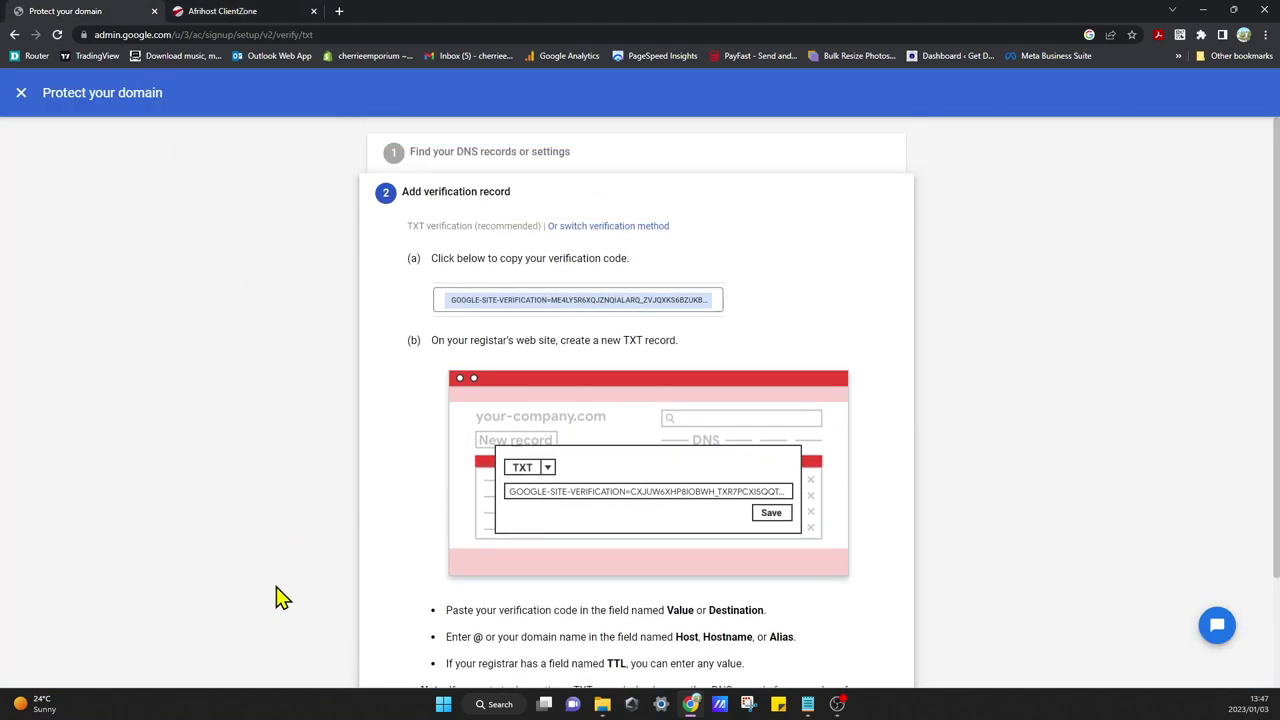
scroll(280, 597, down, 2)
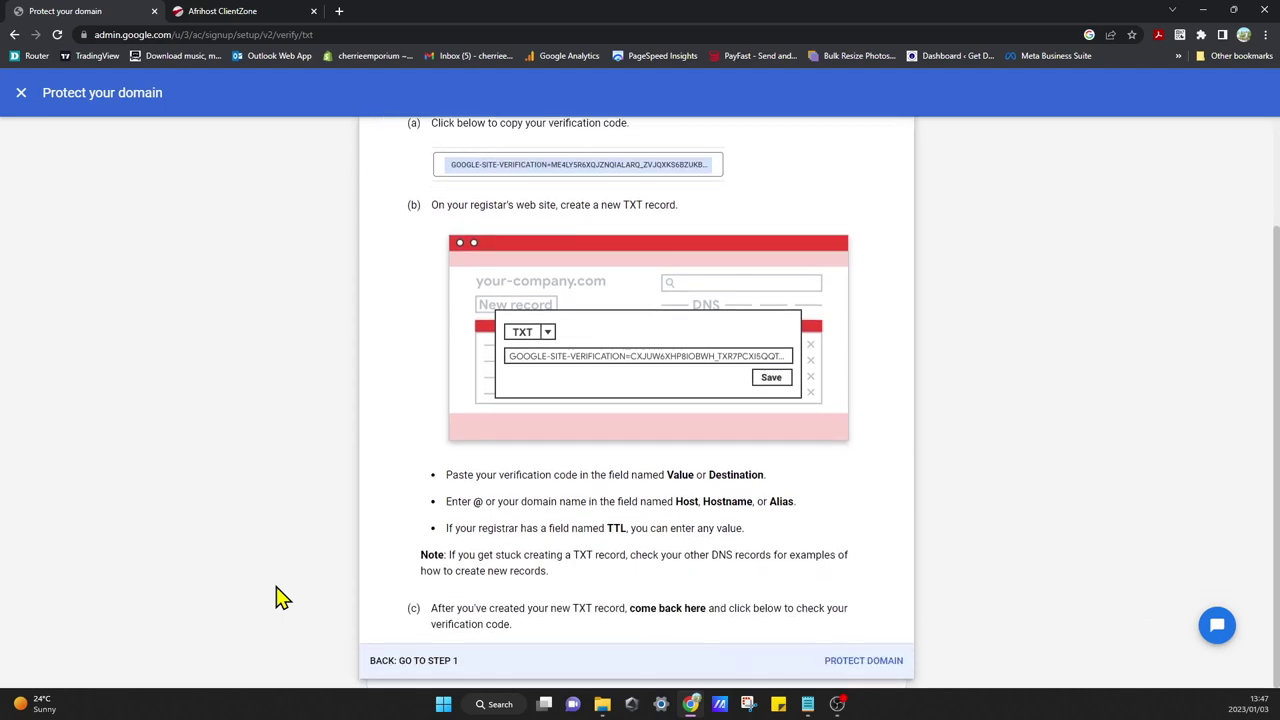
click(889, 662)
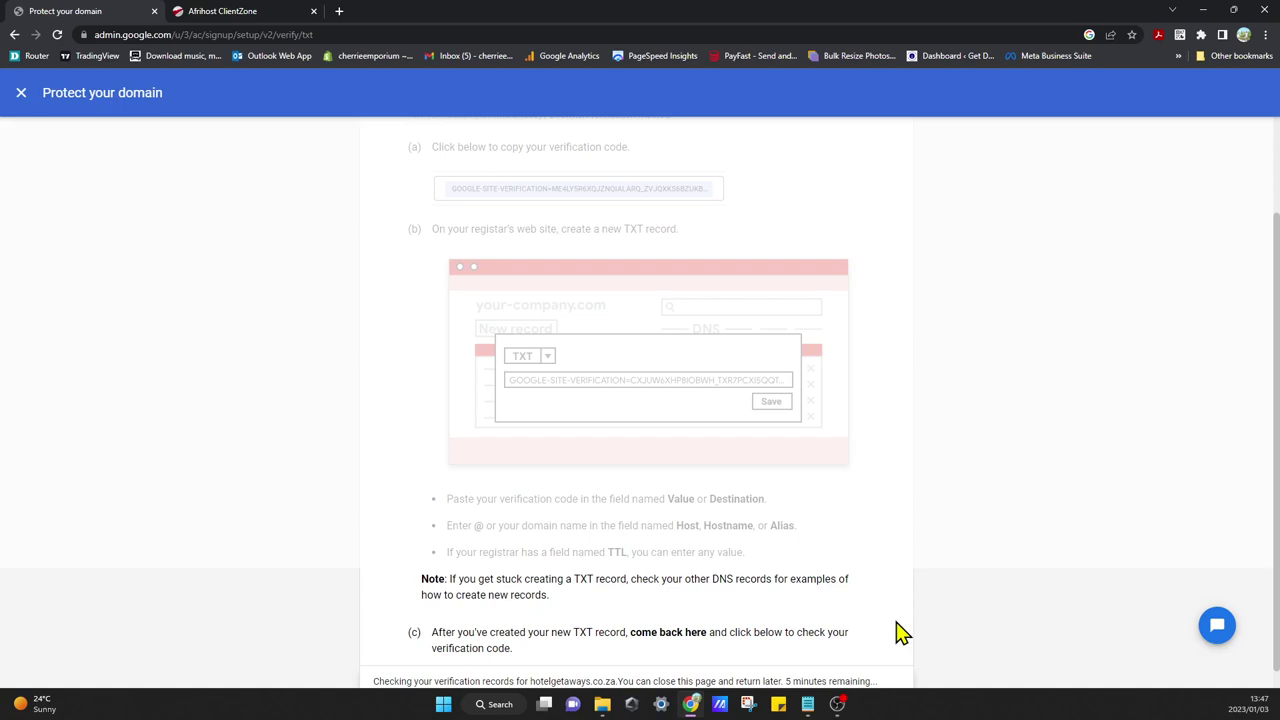
scroll(1015, 636, up, 1)
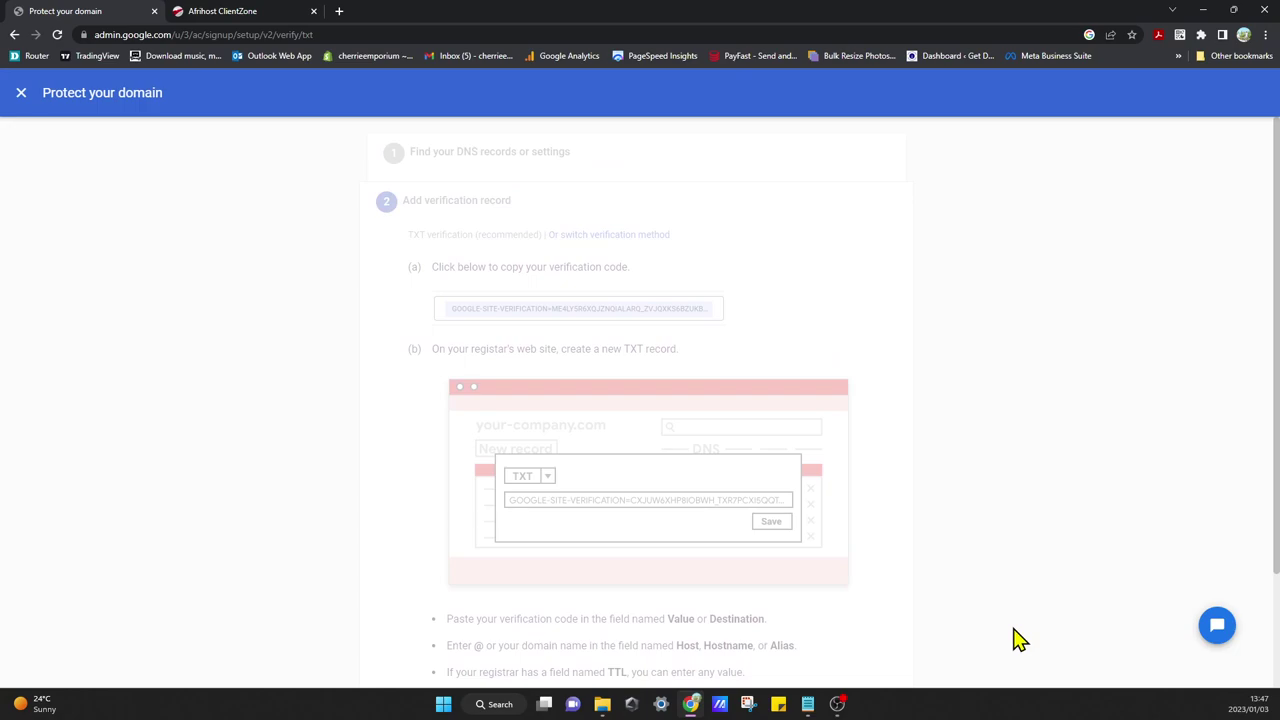
scroll(1015, 638, down, 1)
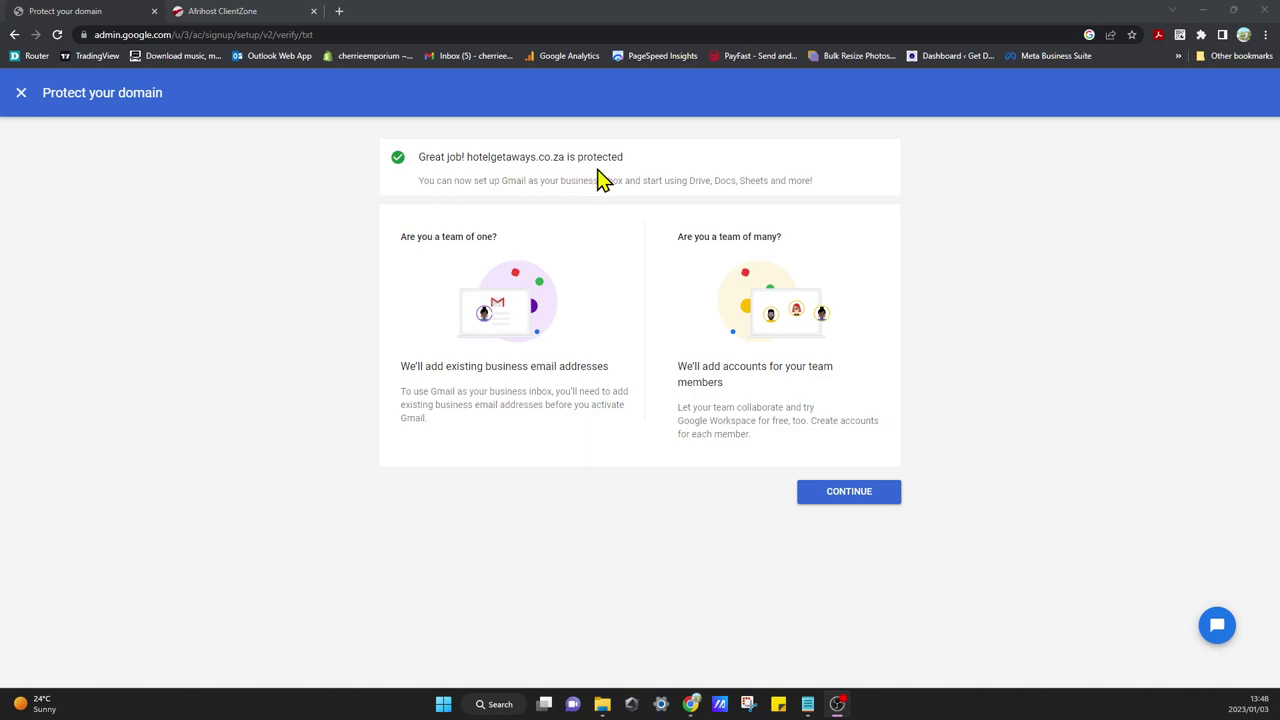
click(855, 497)
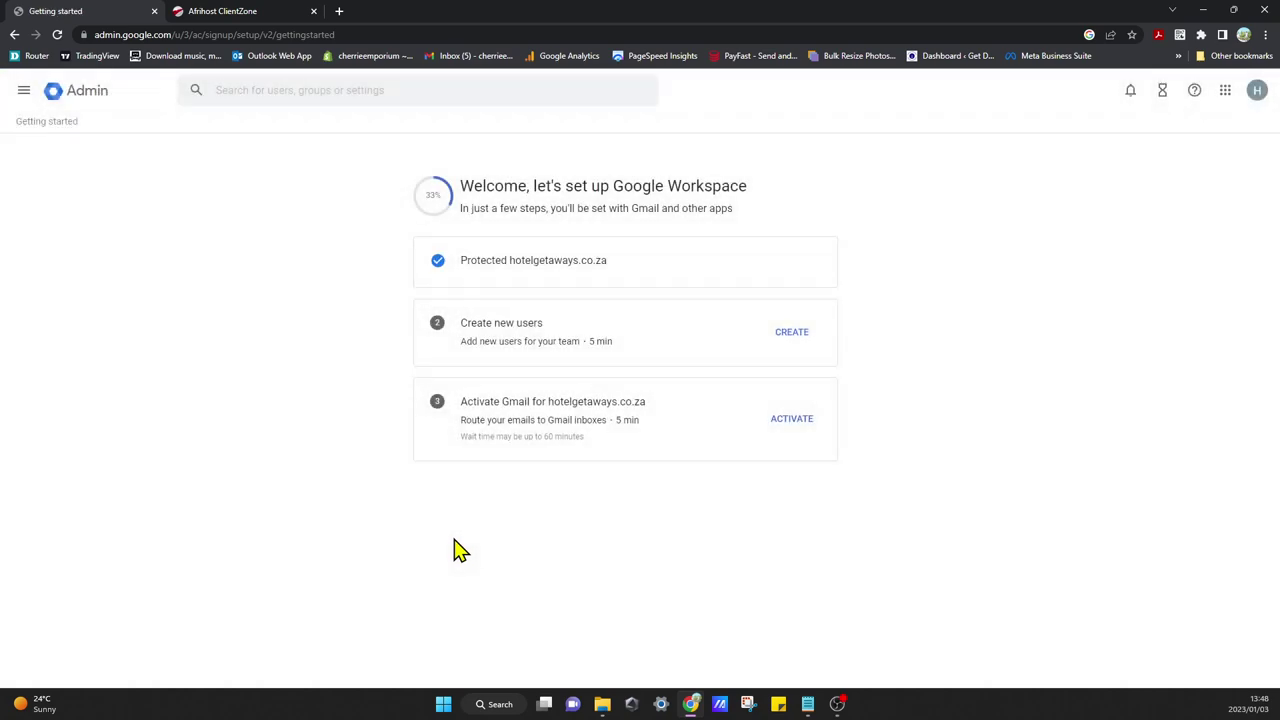
click(87, 93)
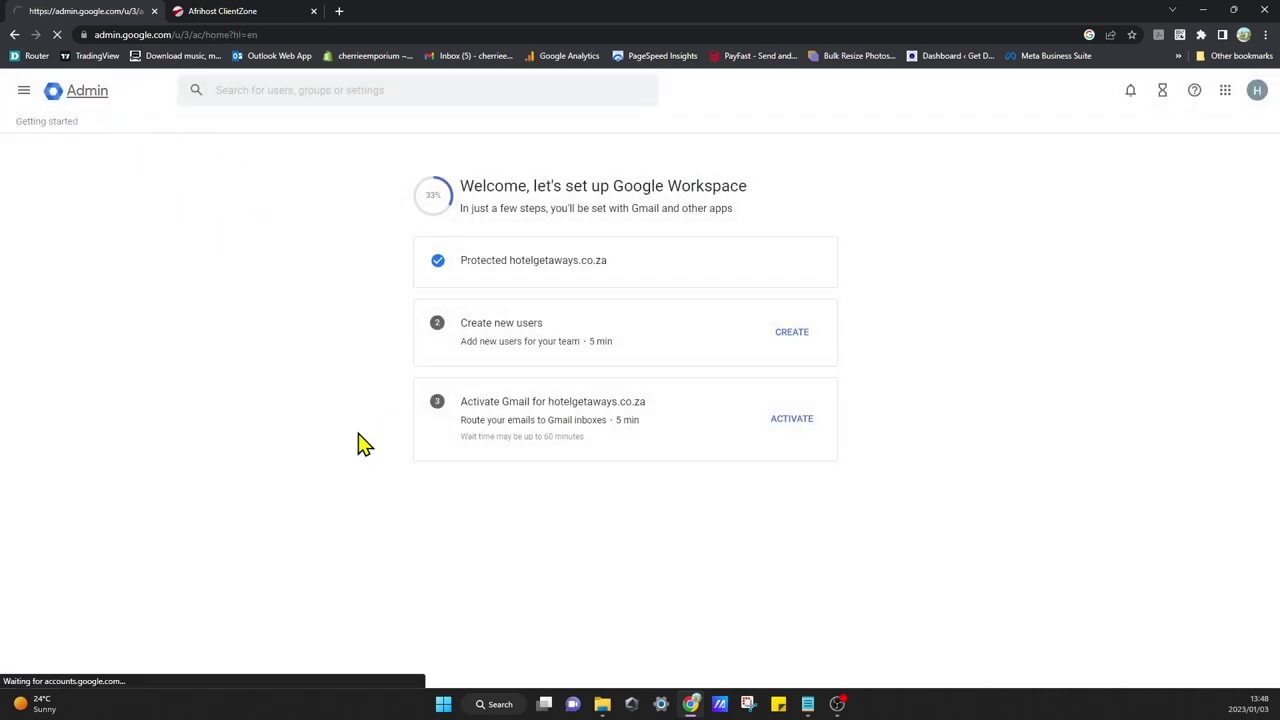